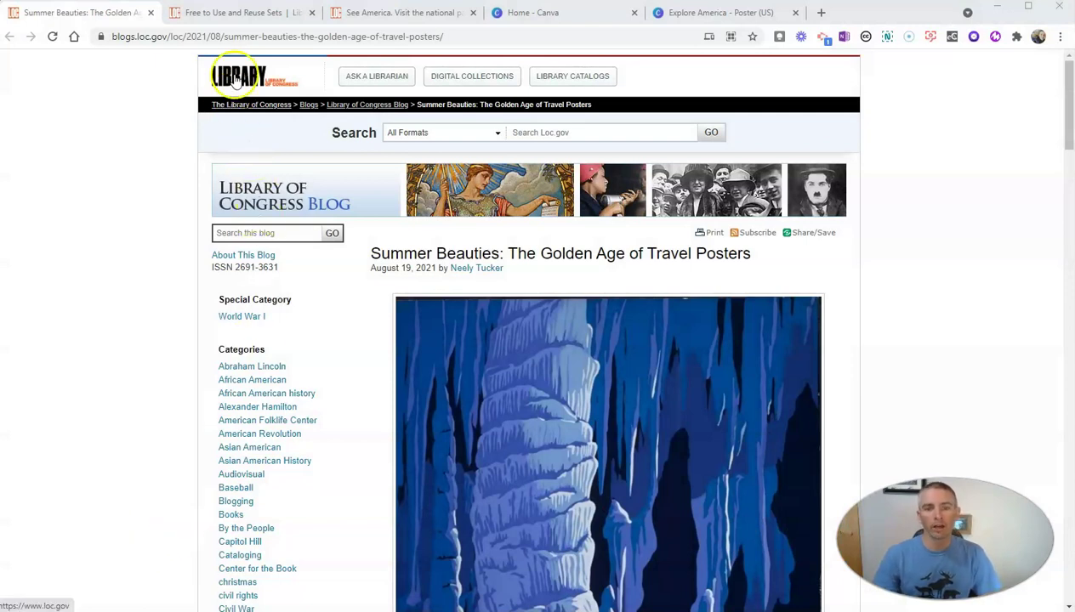
Step: Scroll the travel posters blog post, then switch to the 'Free to Use and Reuse Sets' page
scroll(531, 299, down, 3)
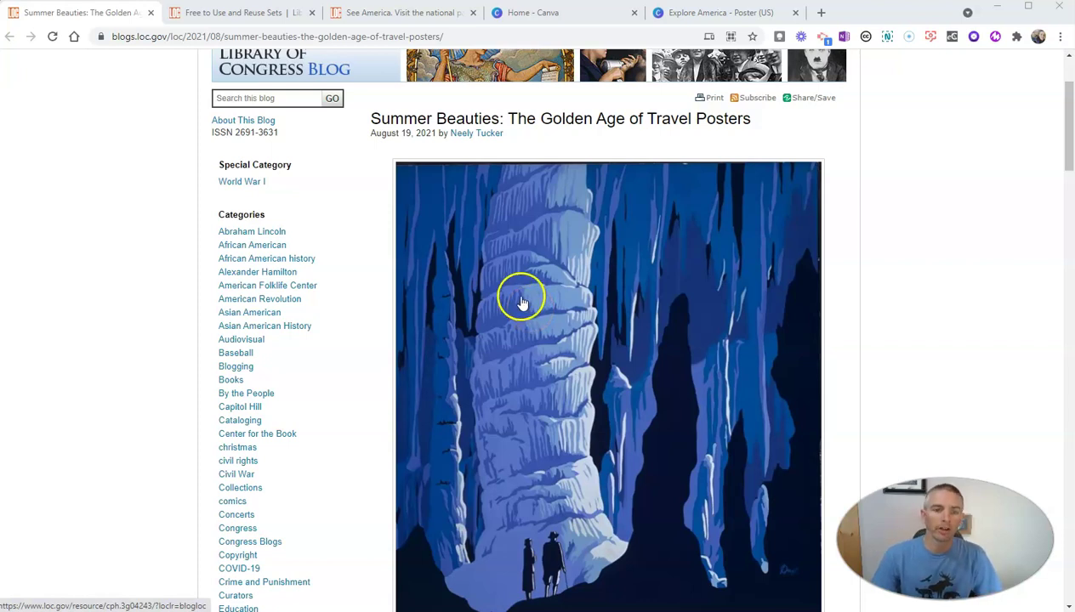
click(270, 14)
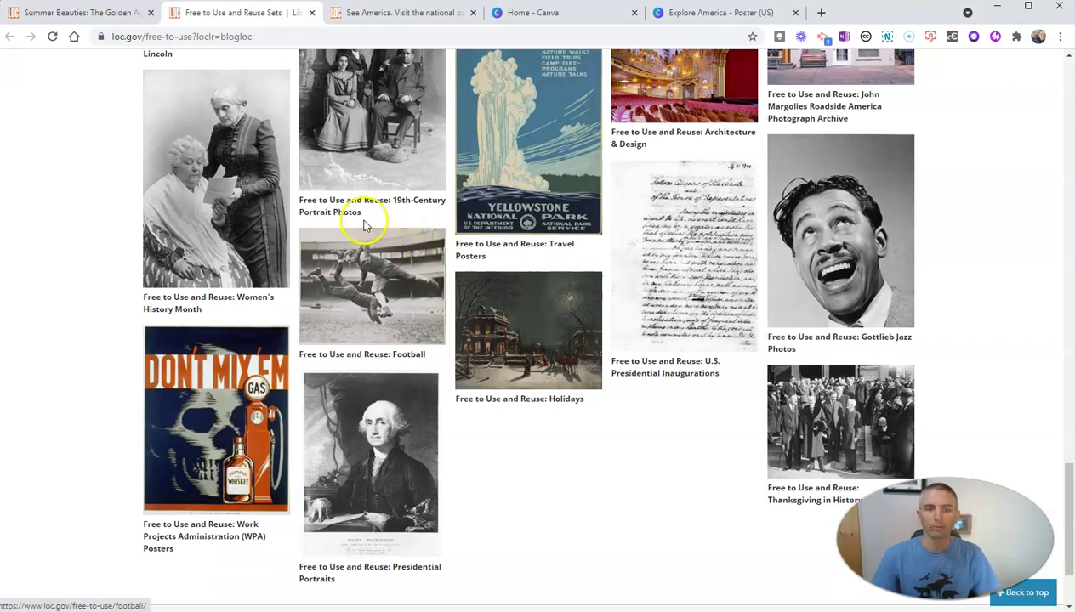
Step: Glance at the See America poster, then open the 'Free to Use and Reuse: Travel Posters' collection
click(372, 17)
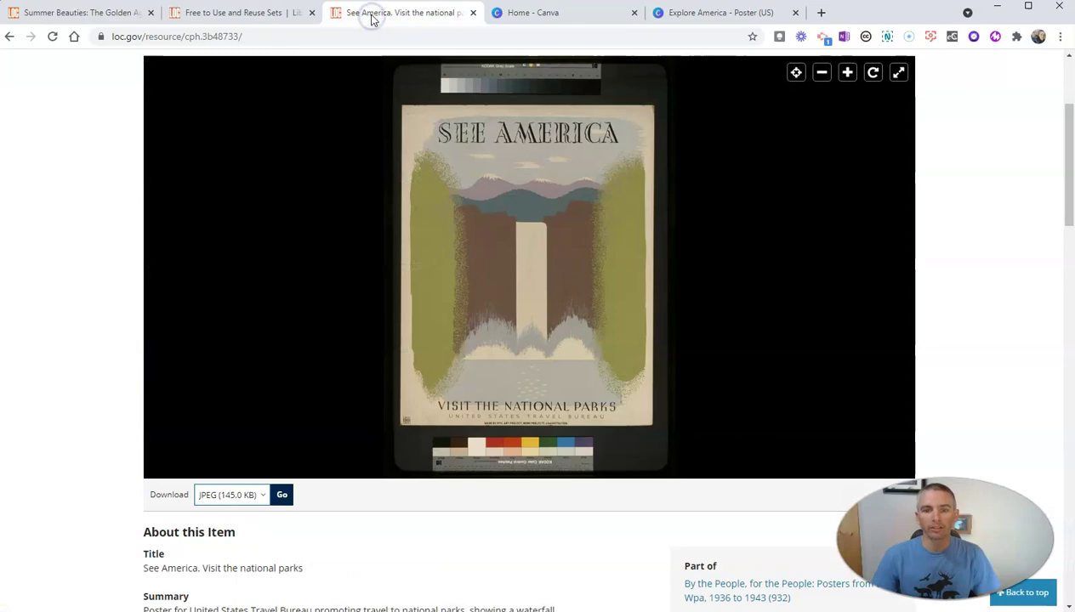
click(268, 19)
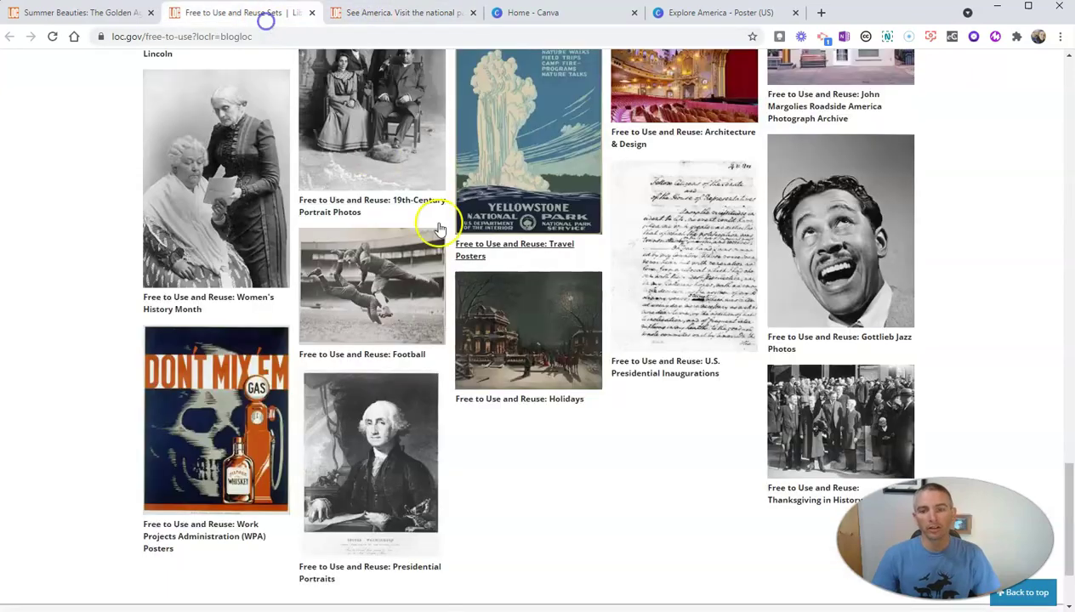
click(531, 248)
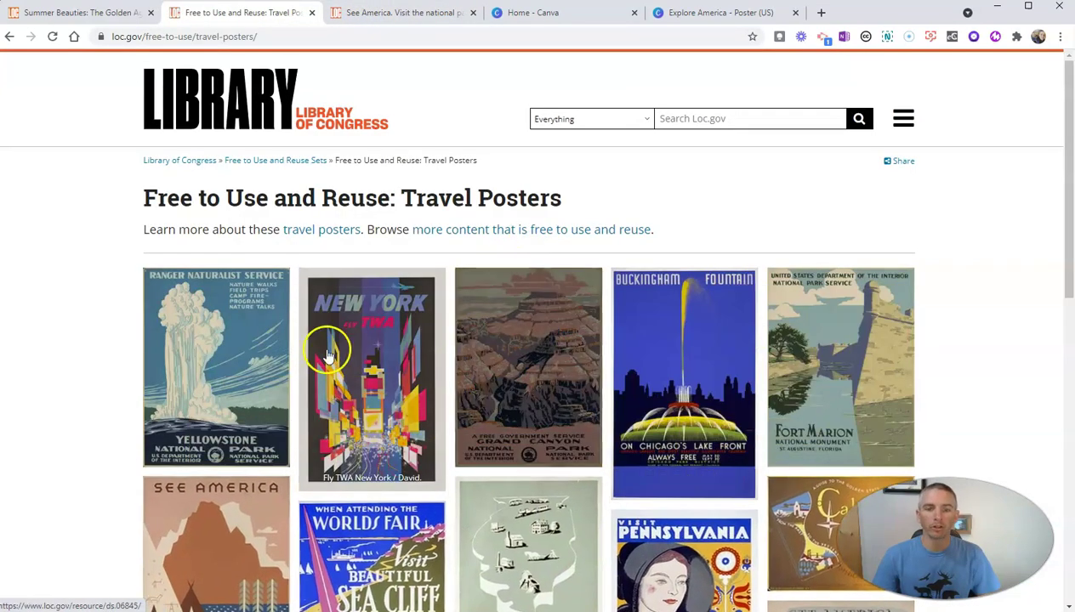
Step: Scroll through the Travel Posters grid, then return to the Explore America design in Canva
scroll(329, 343, down, 4)
scroll(322, 339, down, 4)
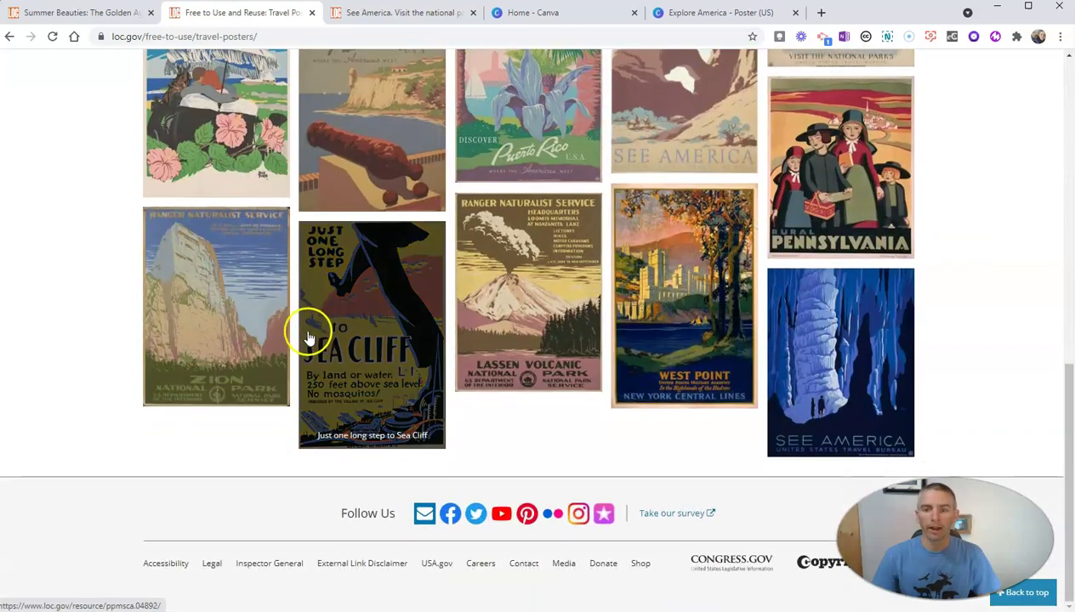
scroll(305, 328, up, 2)
scroll(306, 339, up, 10)
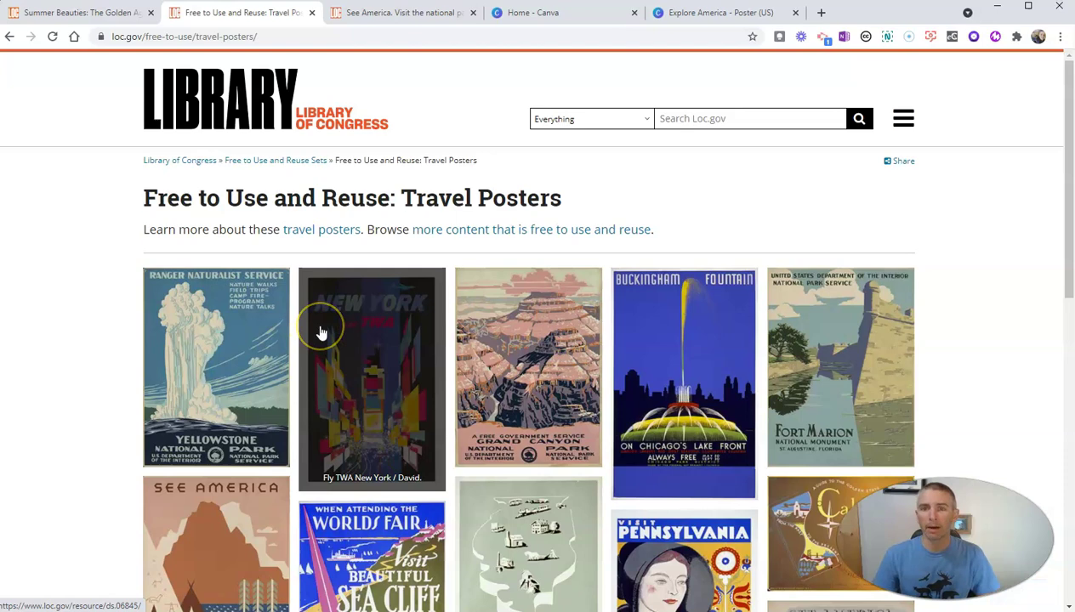
click(704, 13)
Step: Close the 'You saved your design!' notice and switch to the 'Home - Canva' tab
click(738, 209)
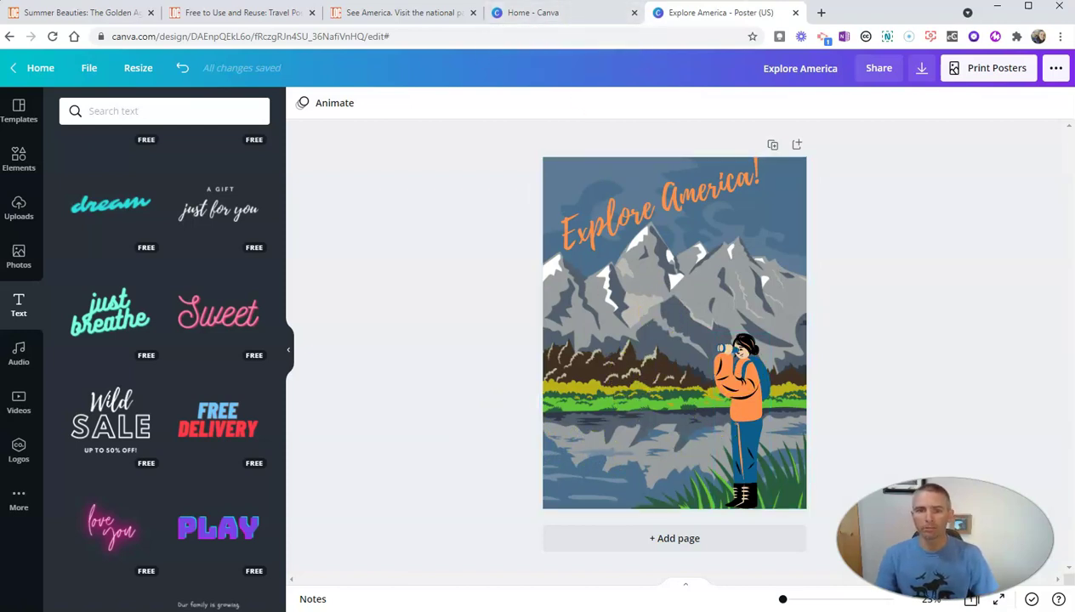
click(537, 14)
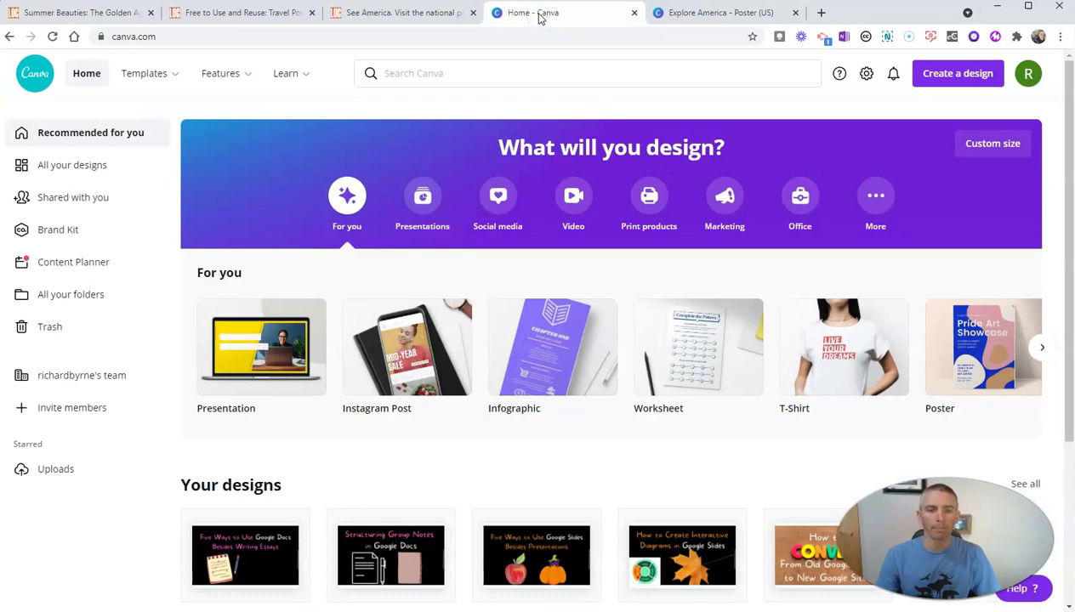
Step: Create a blank 18 × 24 in Poster (US) design and start a template search for 'yel'
click(987, 351)
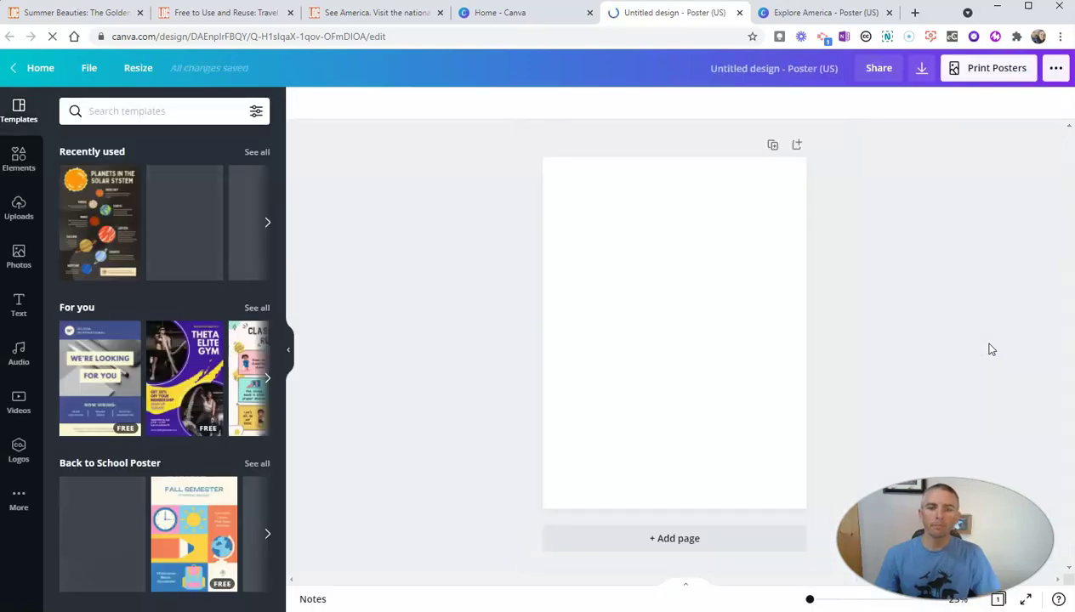
click(887, 349)
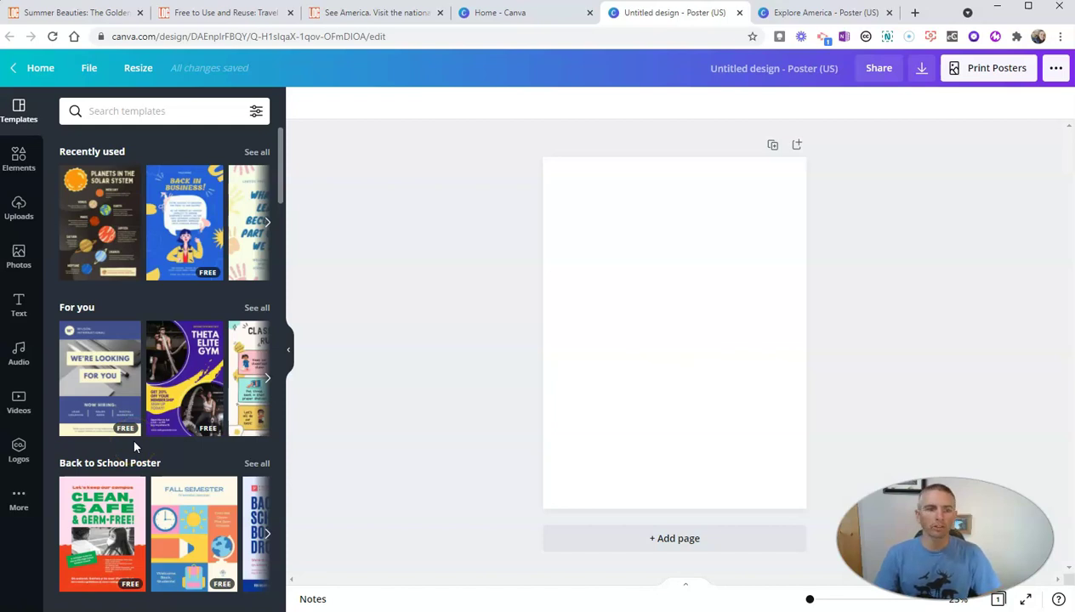
click(166, 103)
text(yello)
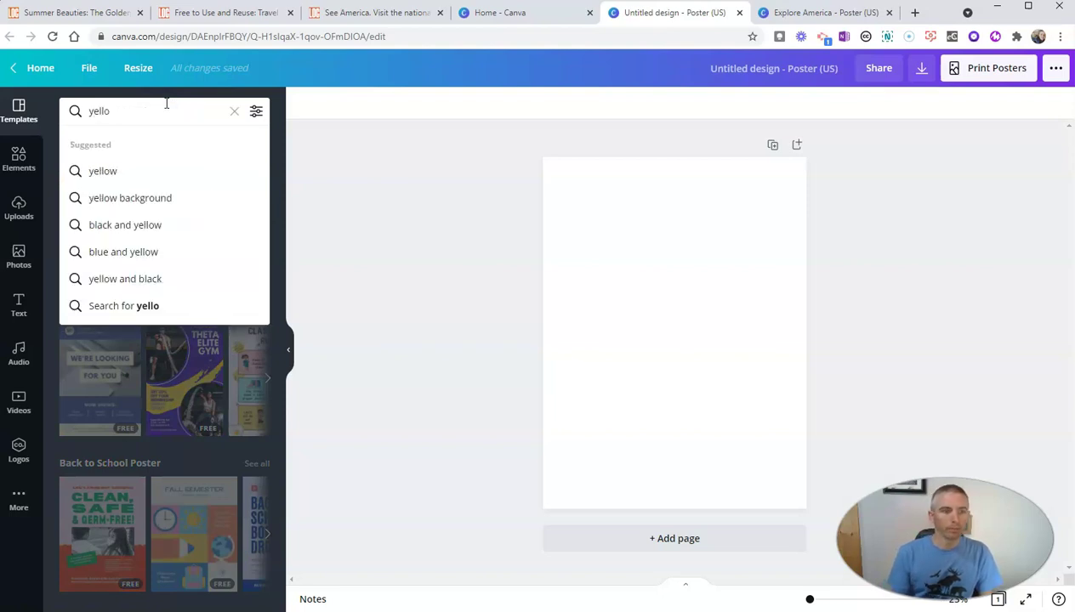
Step: Search Elements for 'yellowstone' and browse the geyser, hot spring and bison results
click(35, 166)
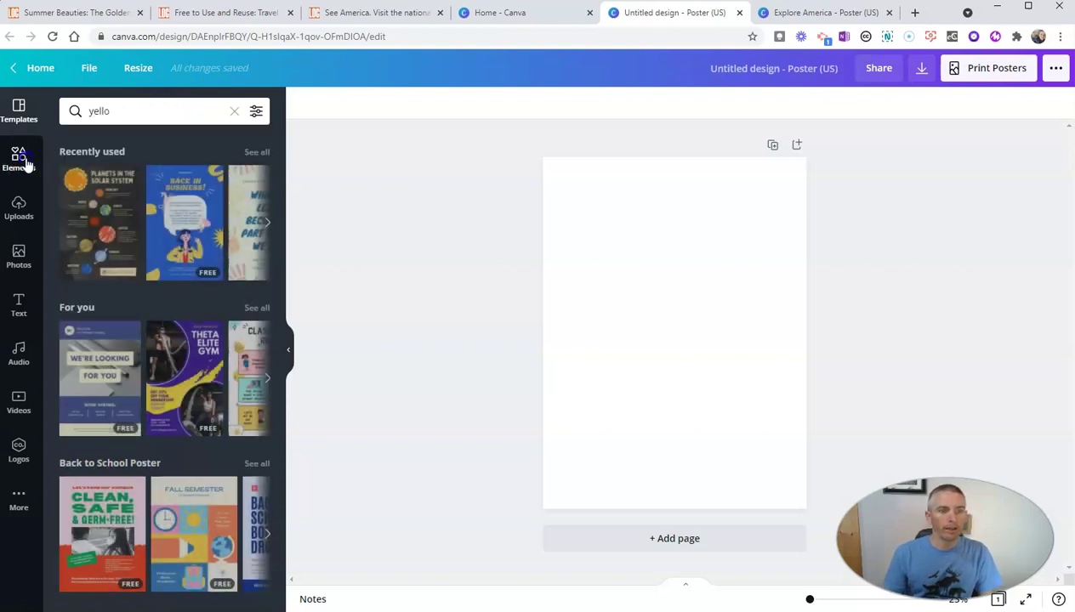
click(189, 112)
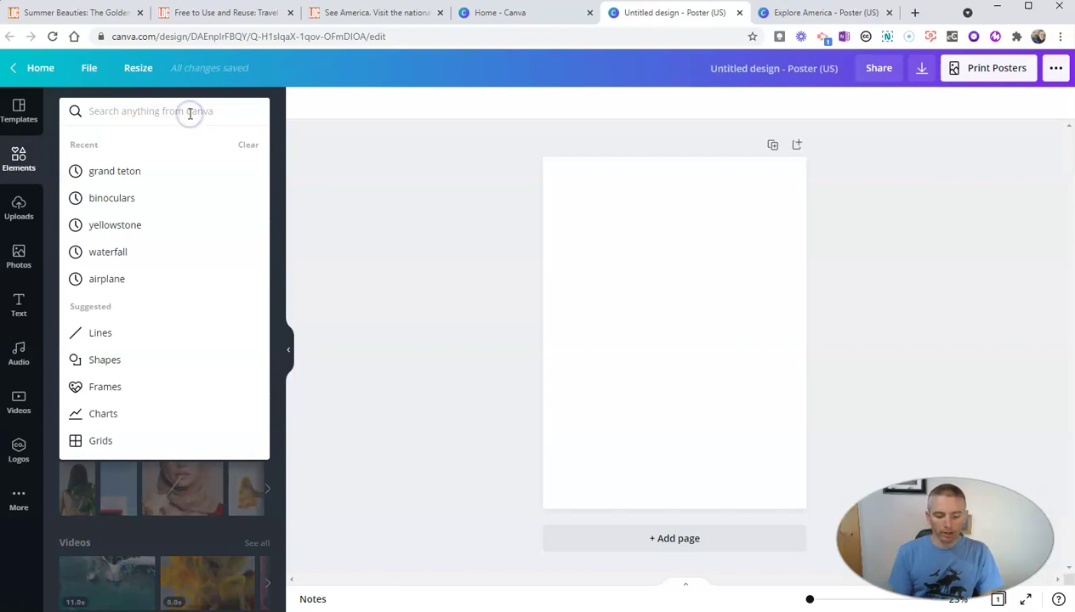
text(yello)
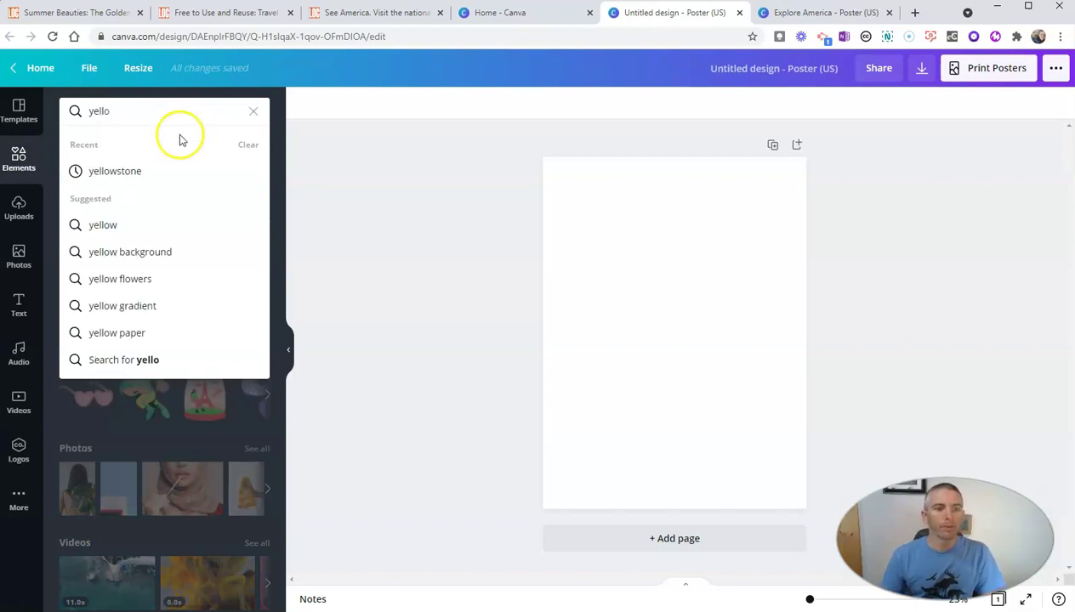
click(140, 173)
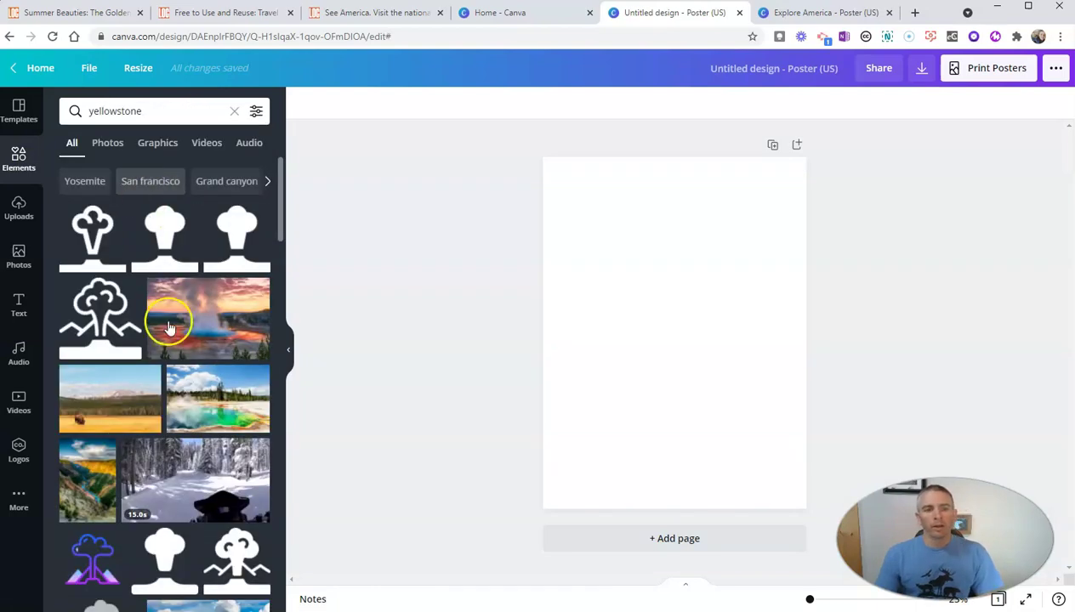
scroll(201, 454, down, 3)
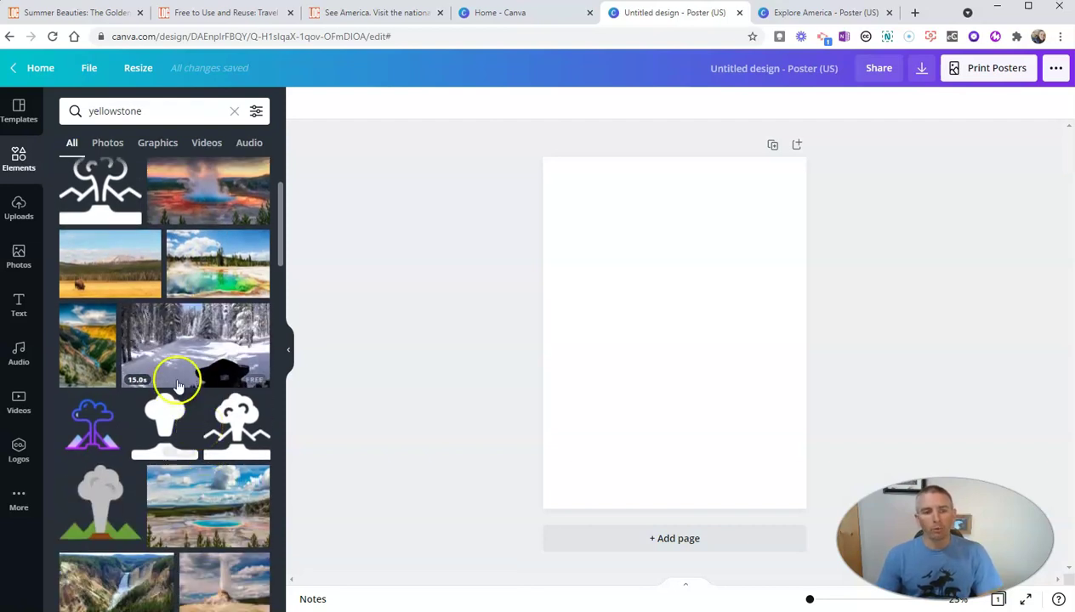
scroll(167, 391, down, 2)
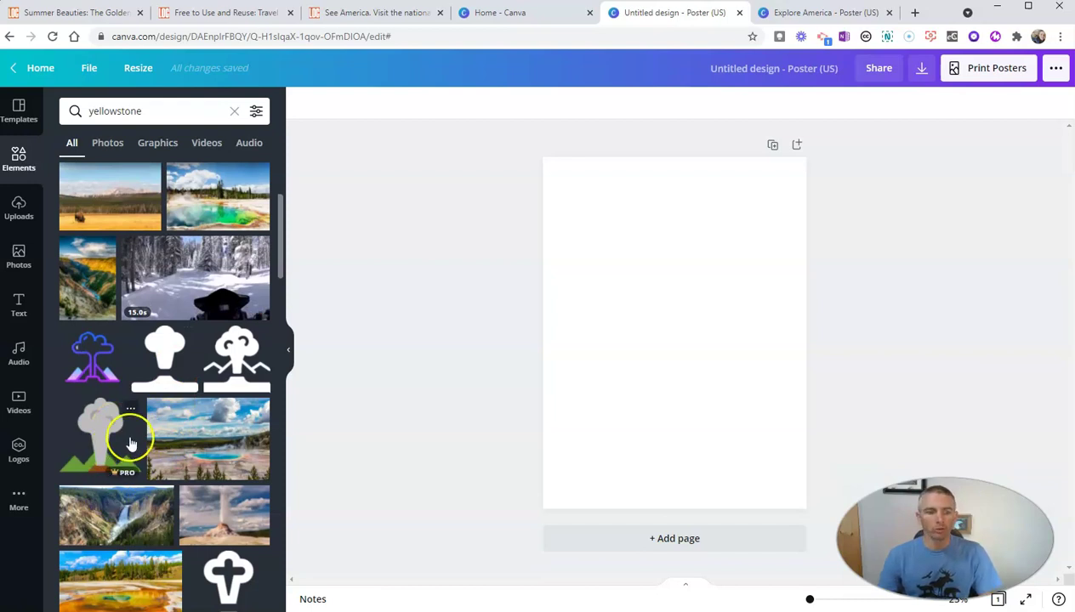
scroll(128, 439, down, 7)
scroll(120, 408, down, 2)
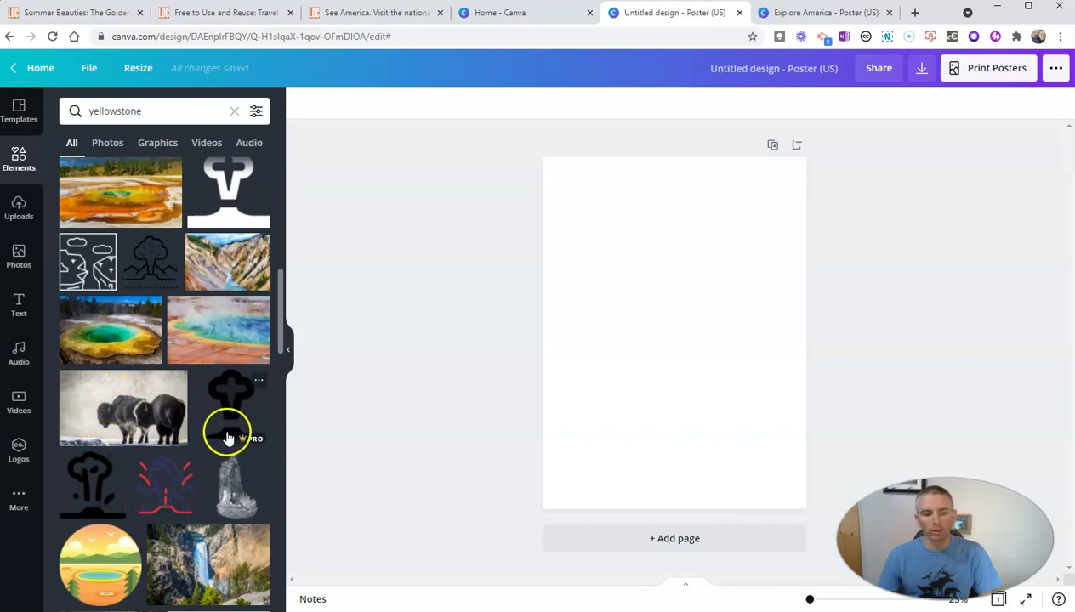
scroll(185, 468, down, 5)
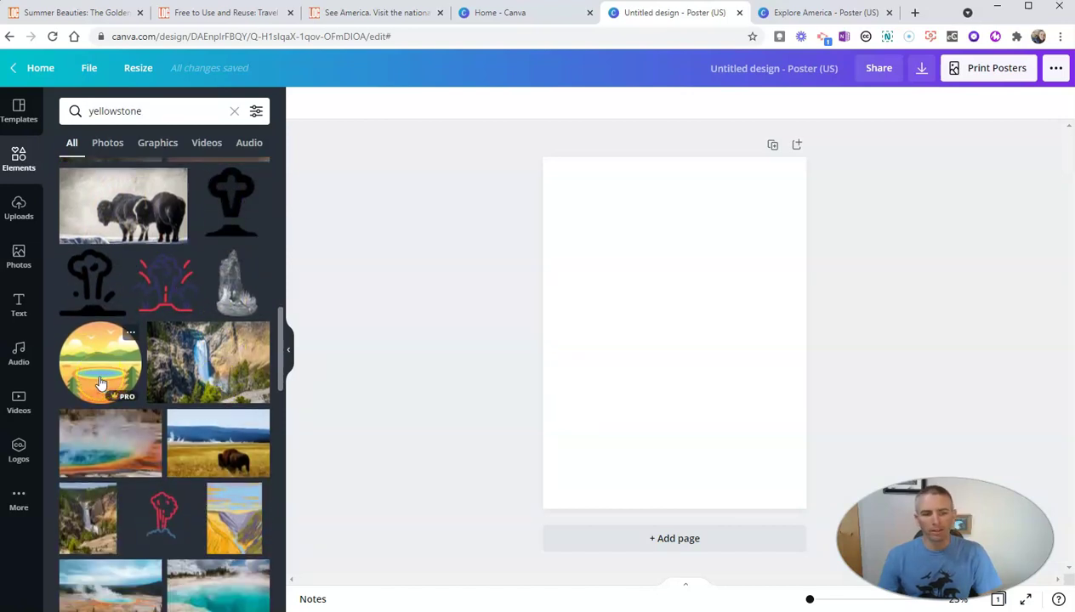
scroll(101, 382, down, 2)
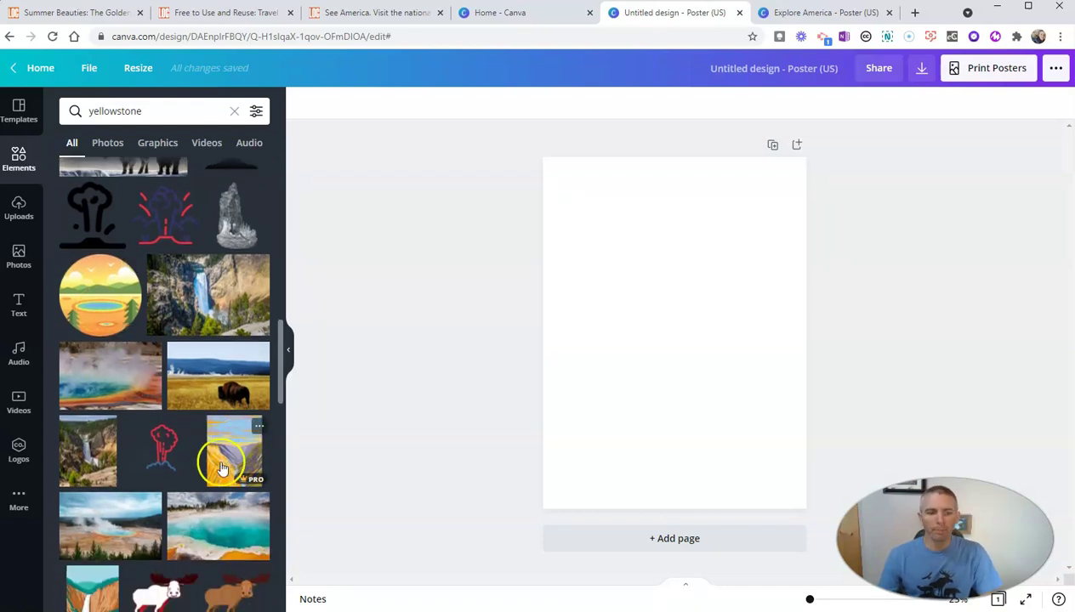
scroll(199, 413, up, 10)
scroll(199, 427, down, 2)
click(150, 112)
Step: Search Elements for 'grand teton' and stretch the mountain-and-lake illustration to cover the poster
drag(149, 111, 84, 111)
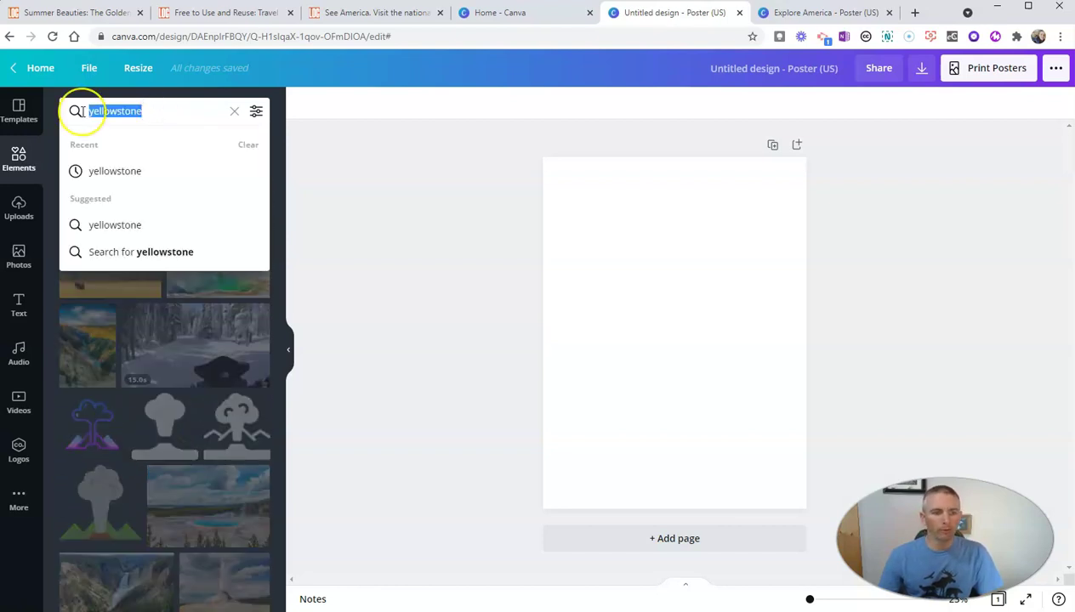
text(gra)
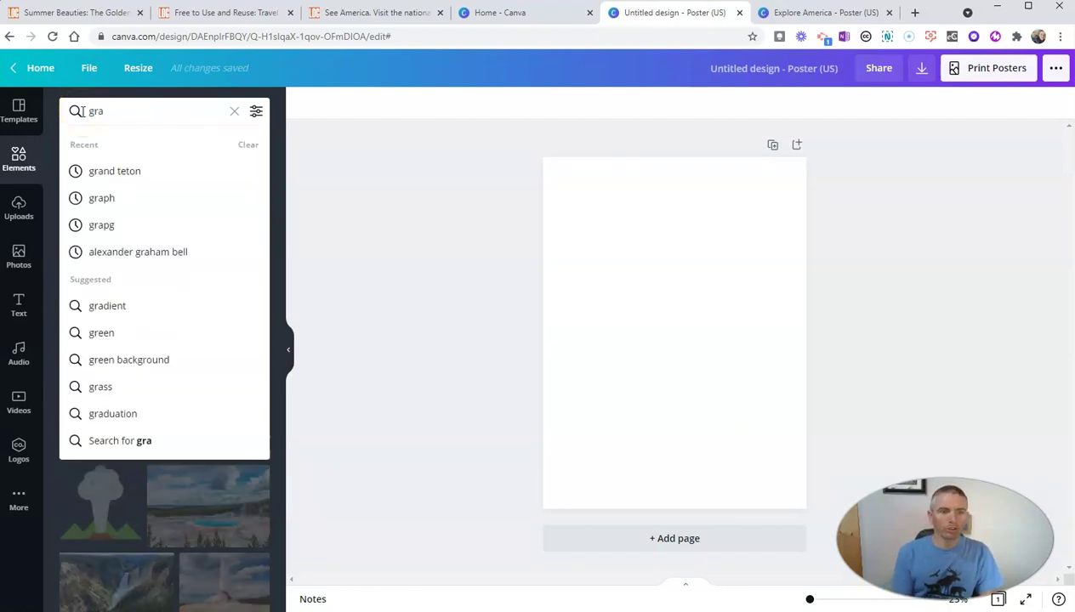
click(130, 168)
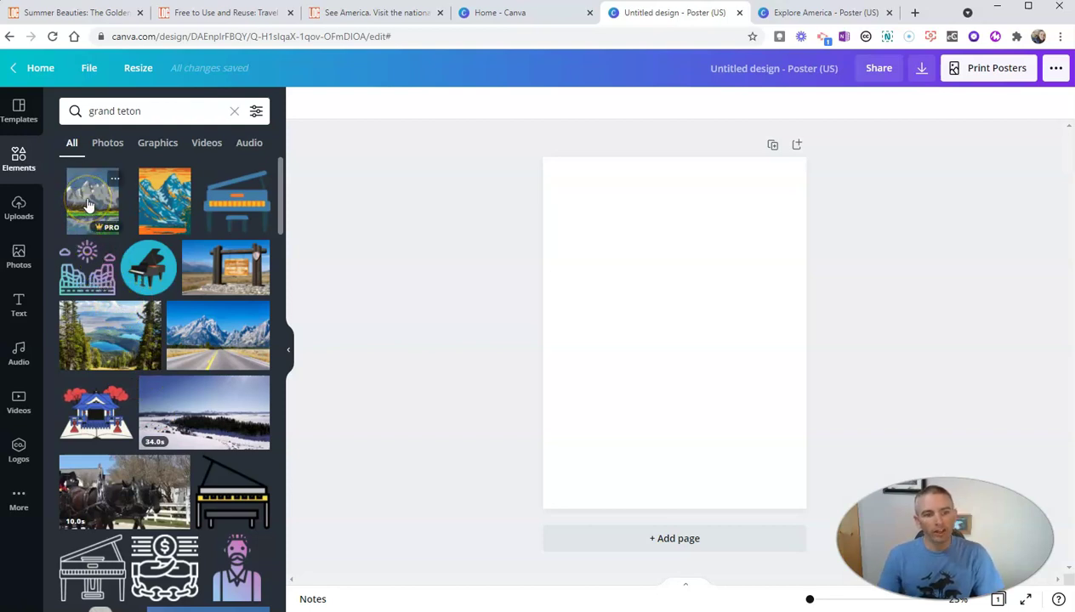
click(88, 203)
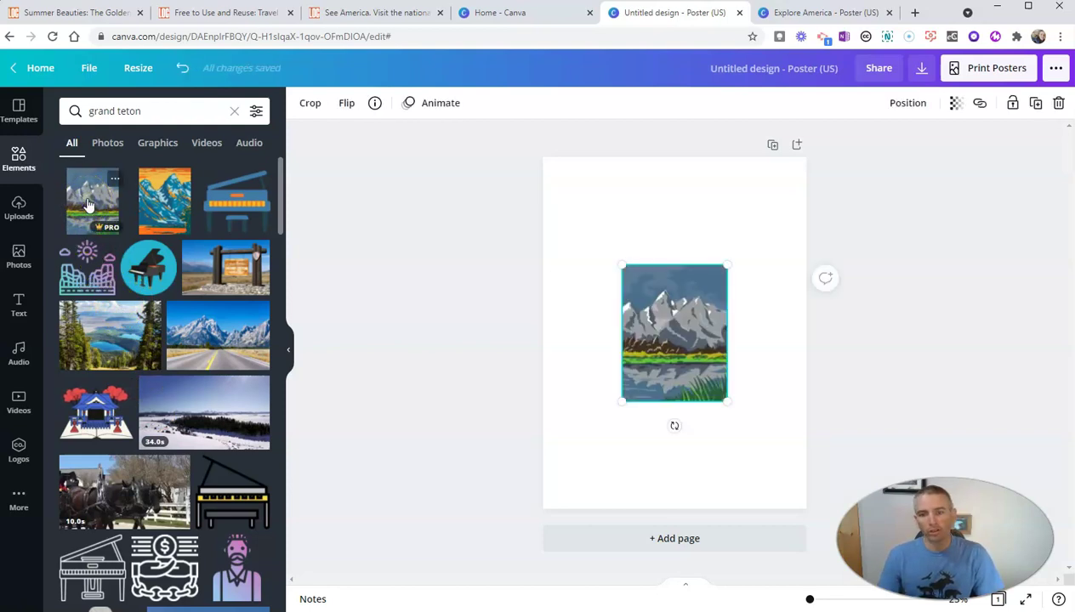
drag(727, 267, 797, 153)
drag(620, 401, 551, 523)
click(935, 312)
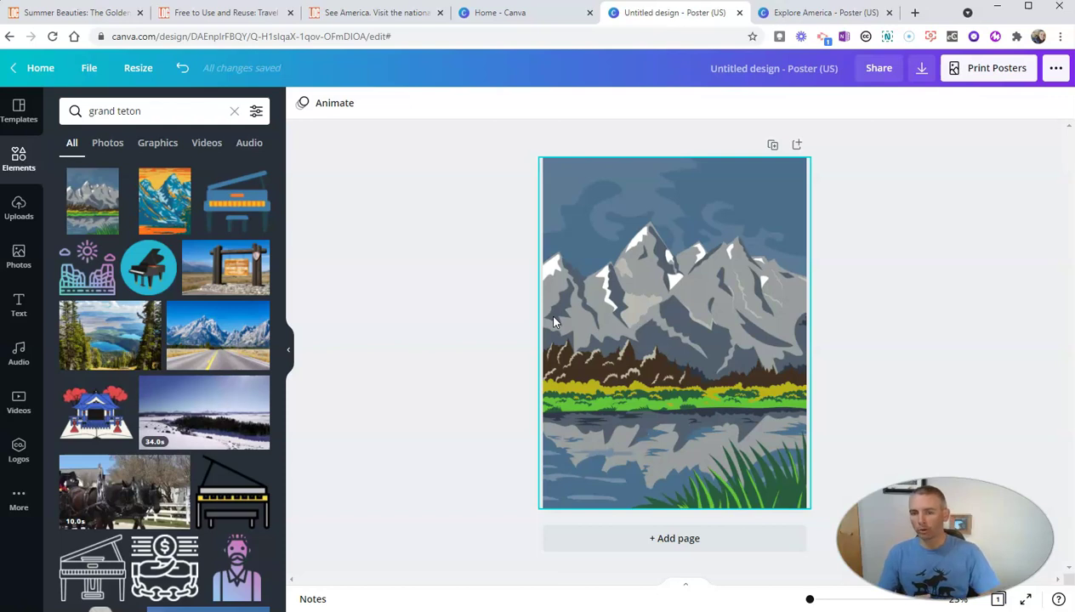
Step: Search Elements for 'binoculars' and scroll through the results
click(234, 110)
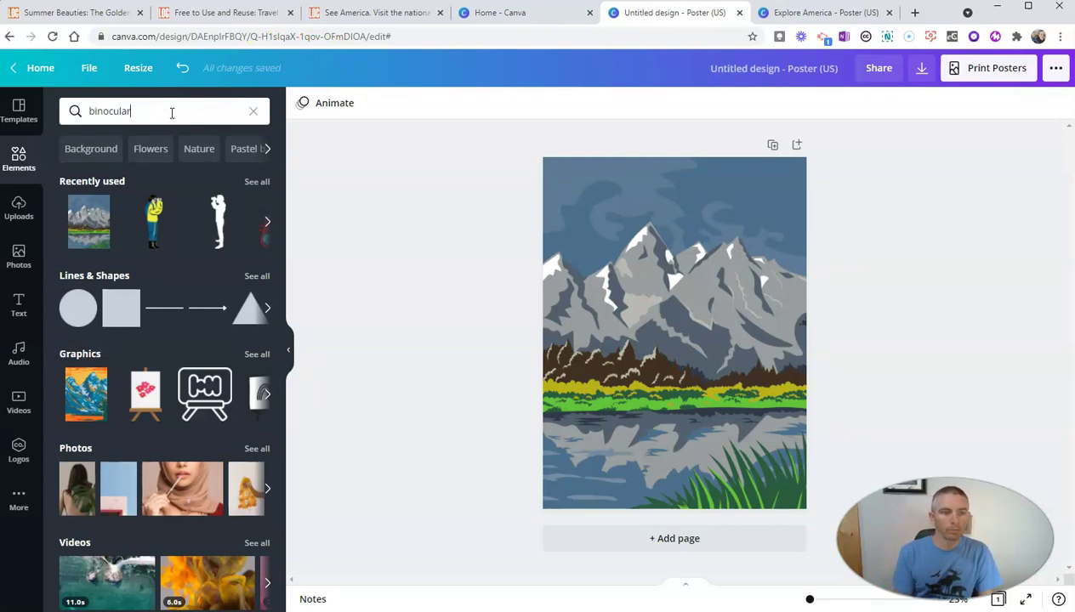
text(binoculars)
key(Return)
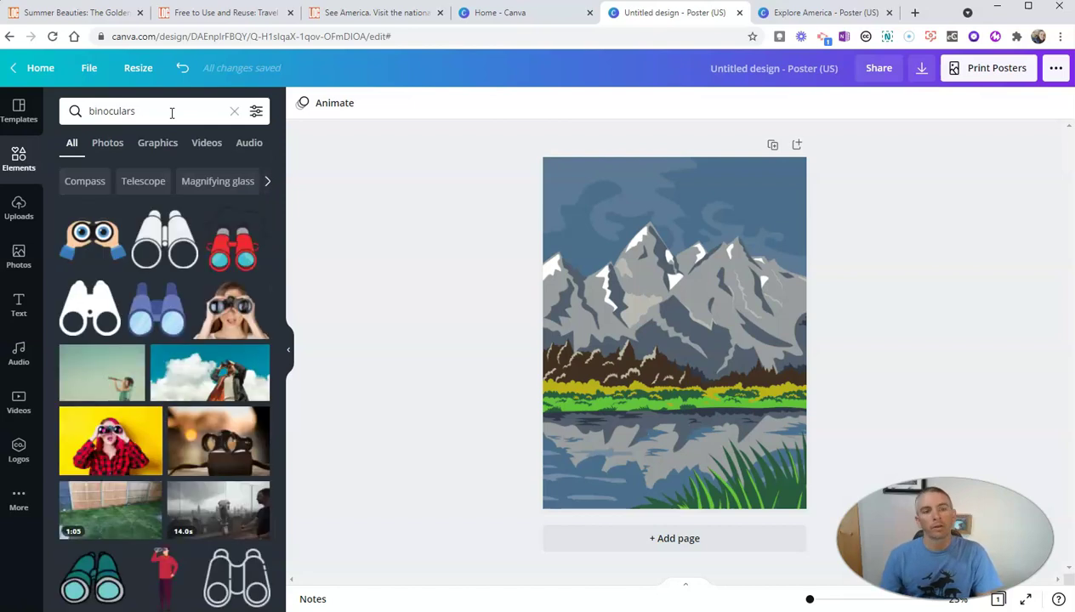
scroll(156, 341, down, 10)
scroll(156, 380, down, 10)
scroll(158, 391, down, 10)
scroll(157, 392, down, 4)
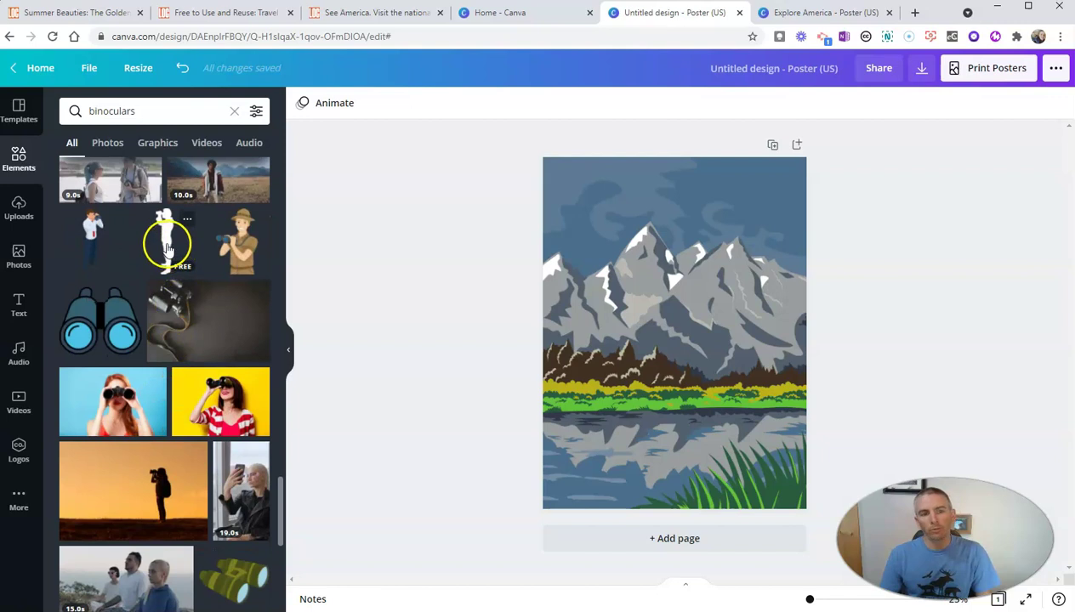
Step: Try out a silhouette figure, enlarged and recoloured white, then delete it
click(168, 247)
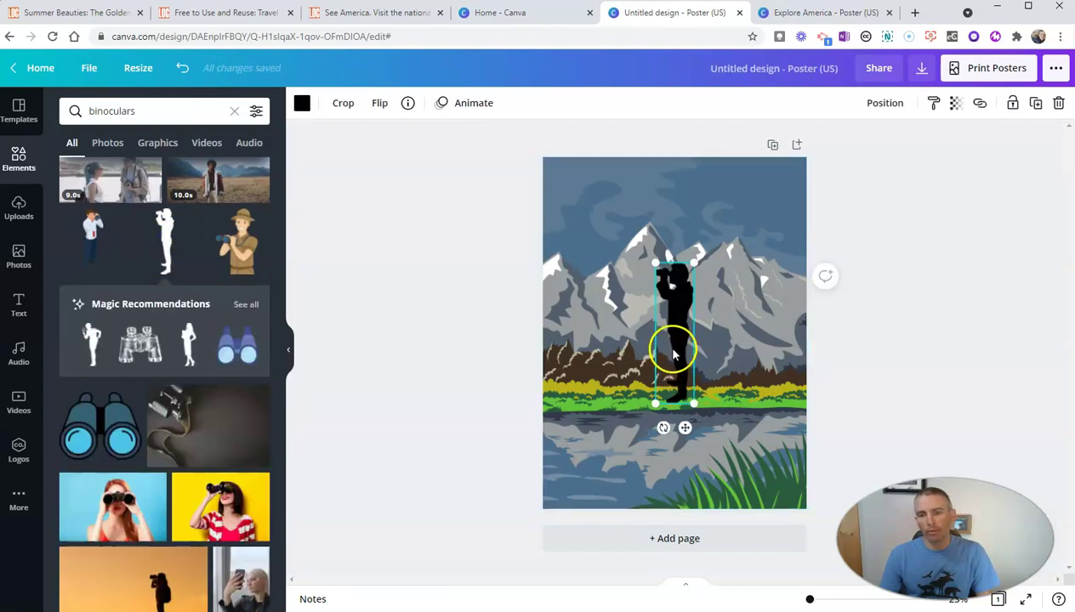
drag(672, 348, 732, 439)
drag(713, 352, 683, 326)
click(302, 103)
click(253, 293)
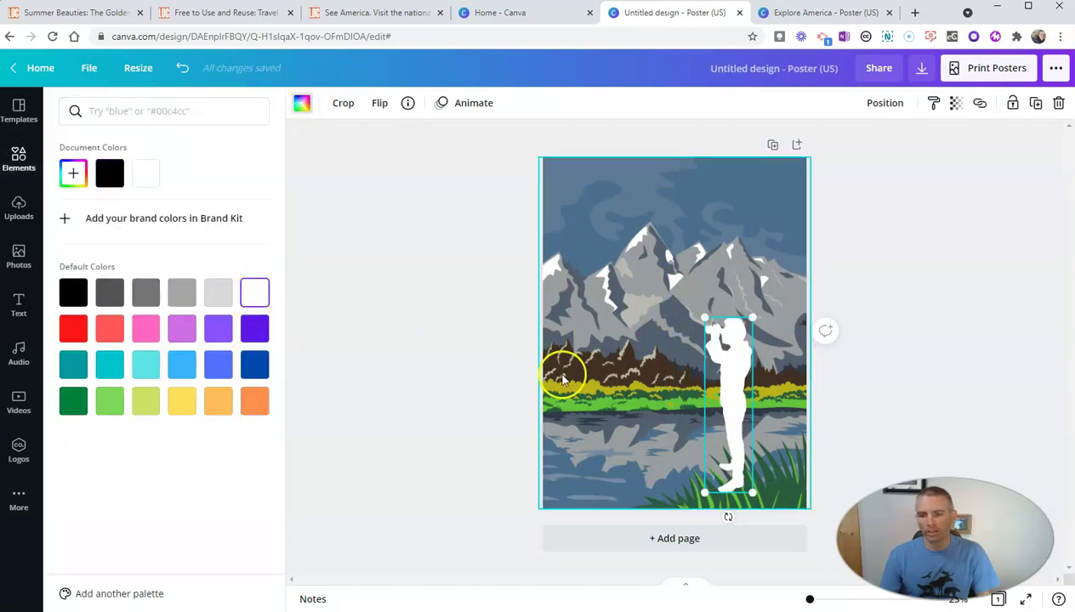
key(Delete)
scroll(153, 339, down, 3)
scroll(154, 338, down, 3)
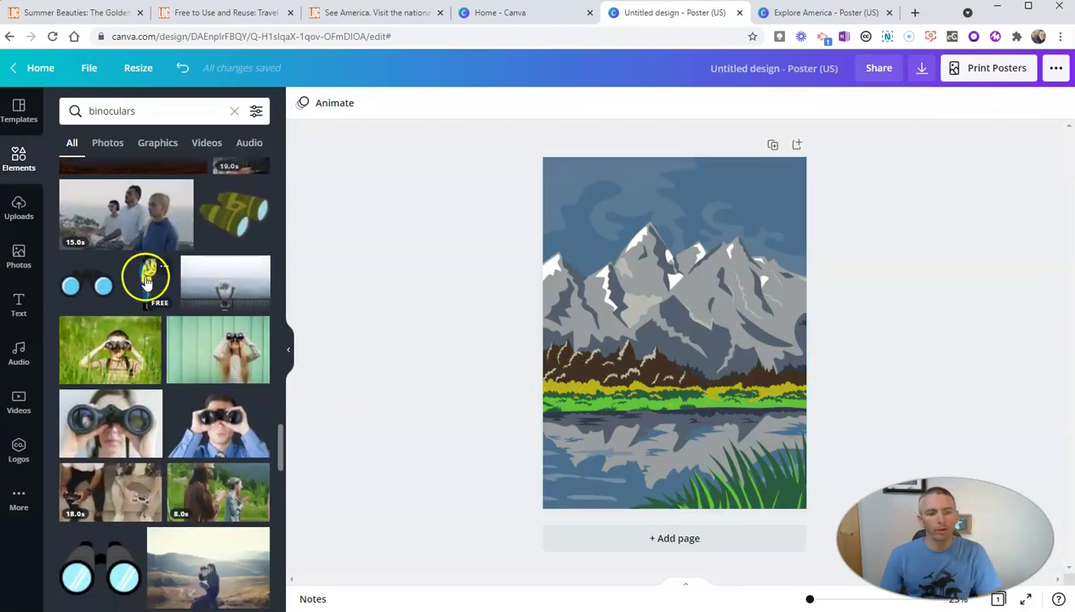
Step: Add the yellow-jacketed binoculars figure, enlarge it and move it to the poster's right edge
click(147, 281)
drag(670, 332, 609, 444)
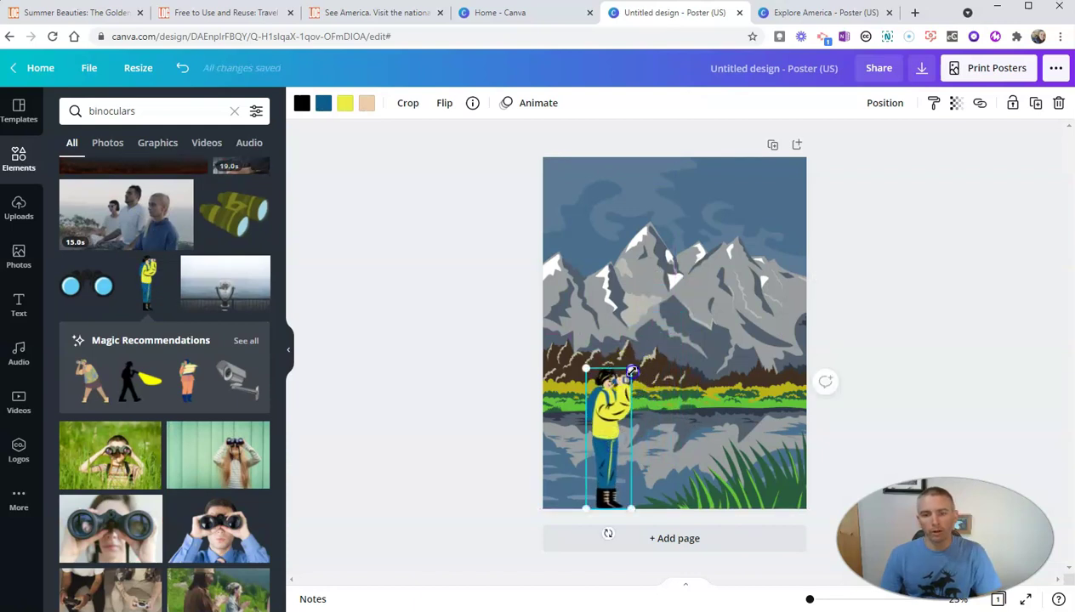
drag(632, 370, 646, 320)
click(632, 409)
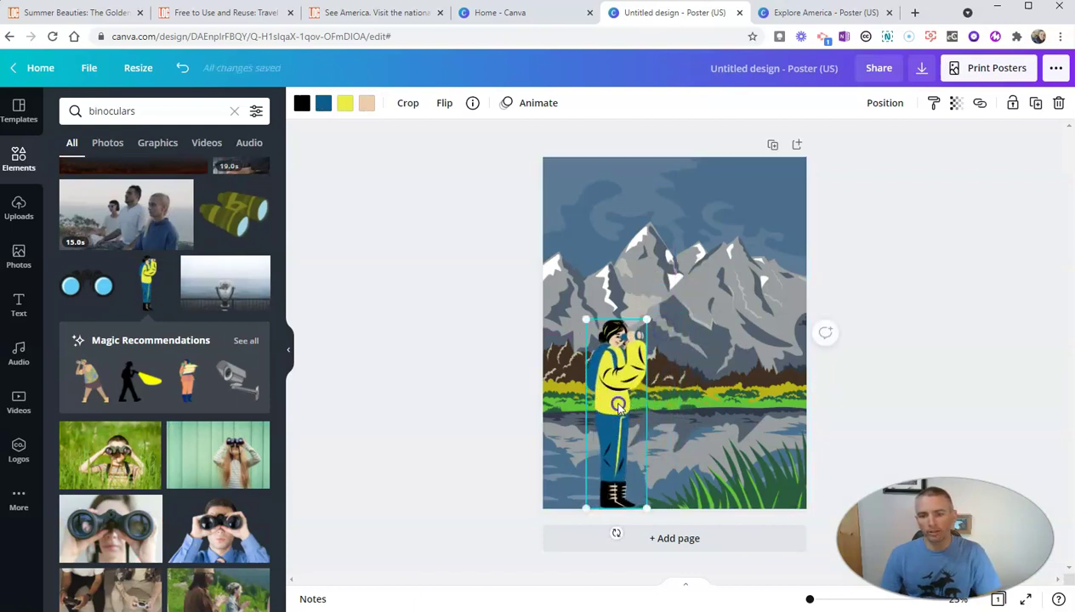
drag(618, 407, 755, 408)
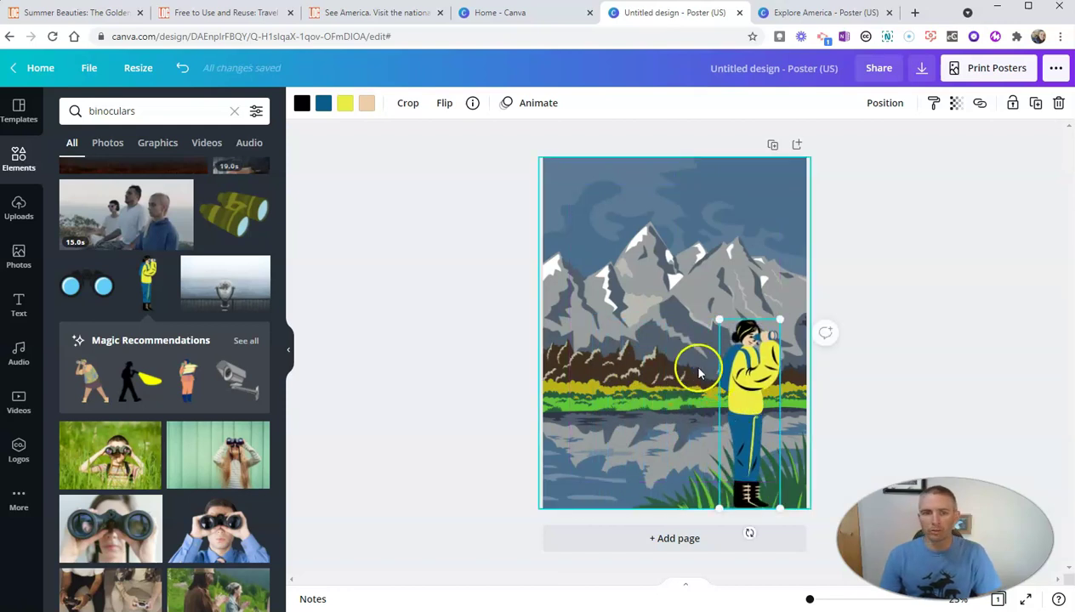
Step: Flip the hiker horizontally so it faces the mountains
click(446, 103)
click(479, 146)
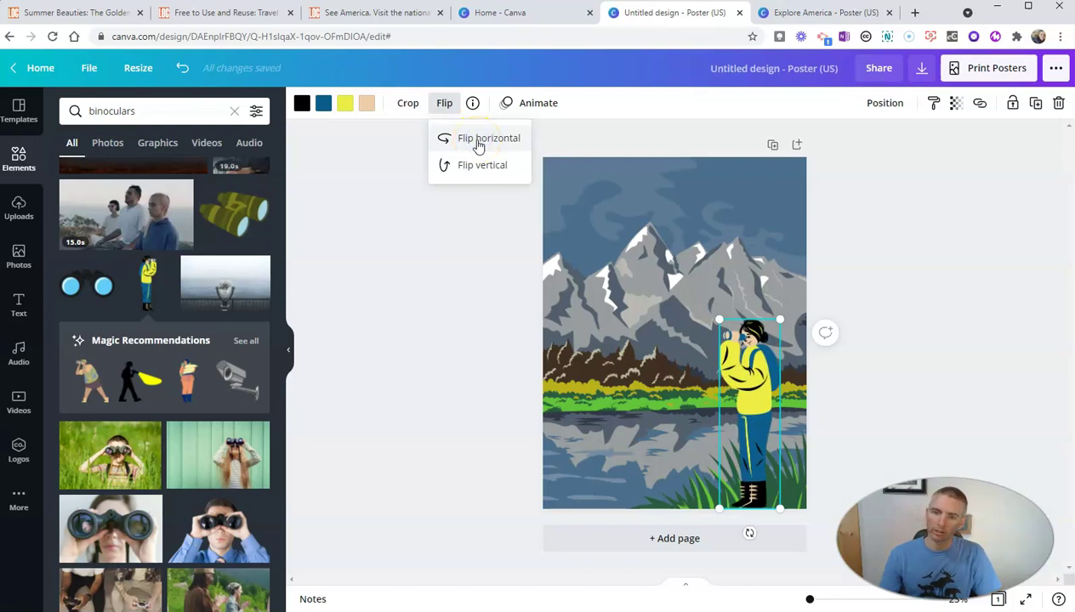
click(492, 369)
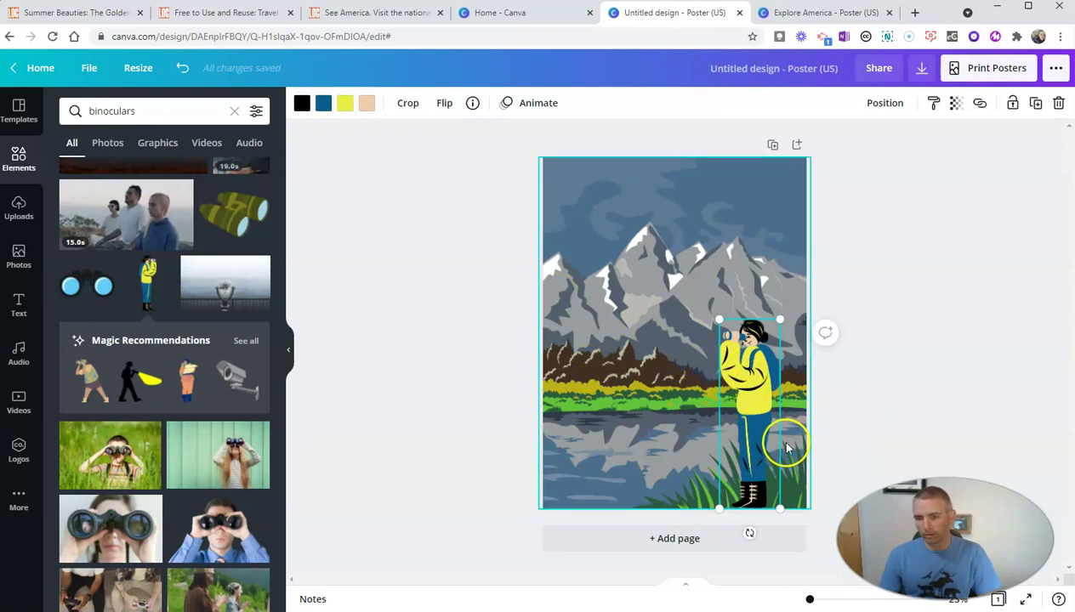
Step: Change the hiker's jacket from yellow to orange using Default Colors
click(883, 412)
click(766, 404)
click(726, 406)
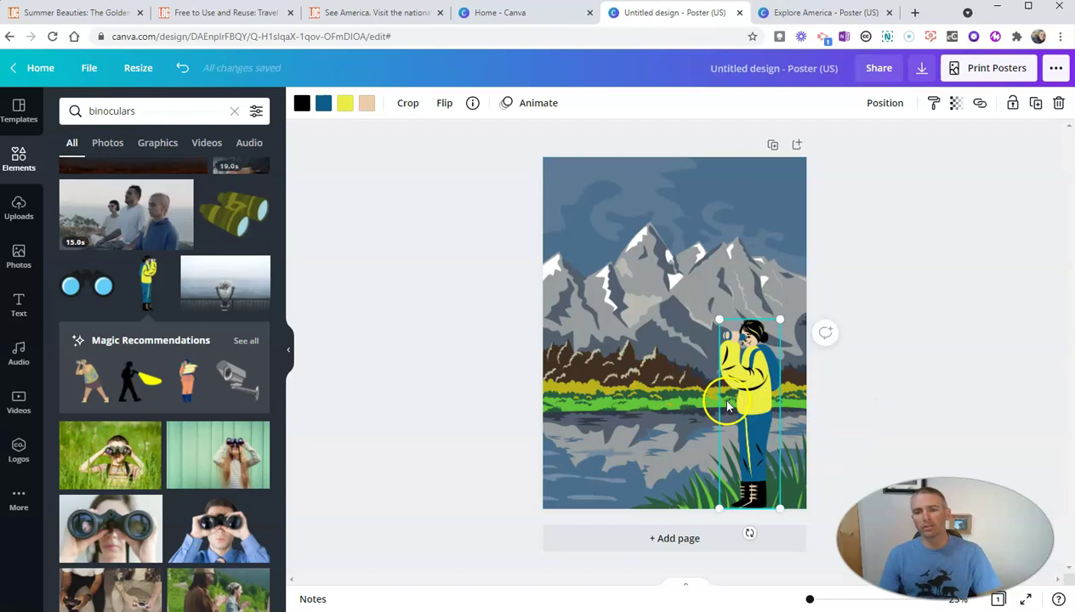
click(699, 399)
click(727, 412)
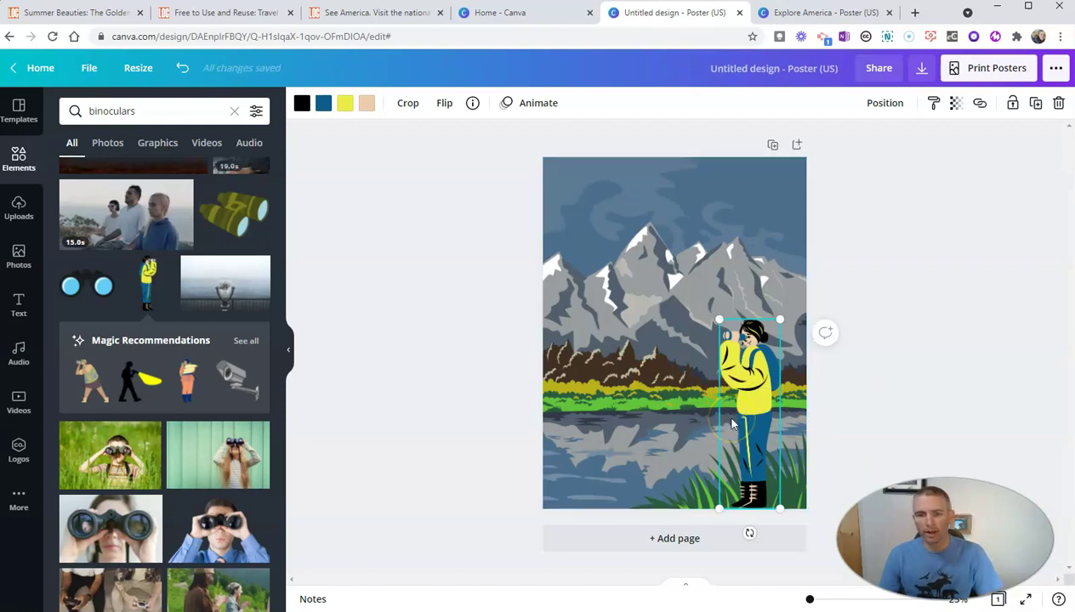
click(345, 104)
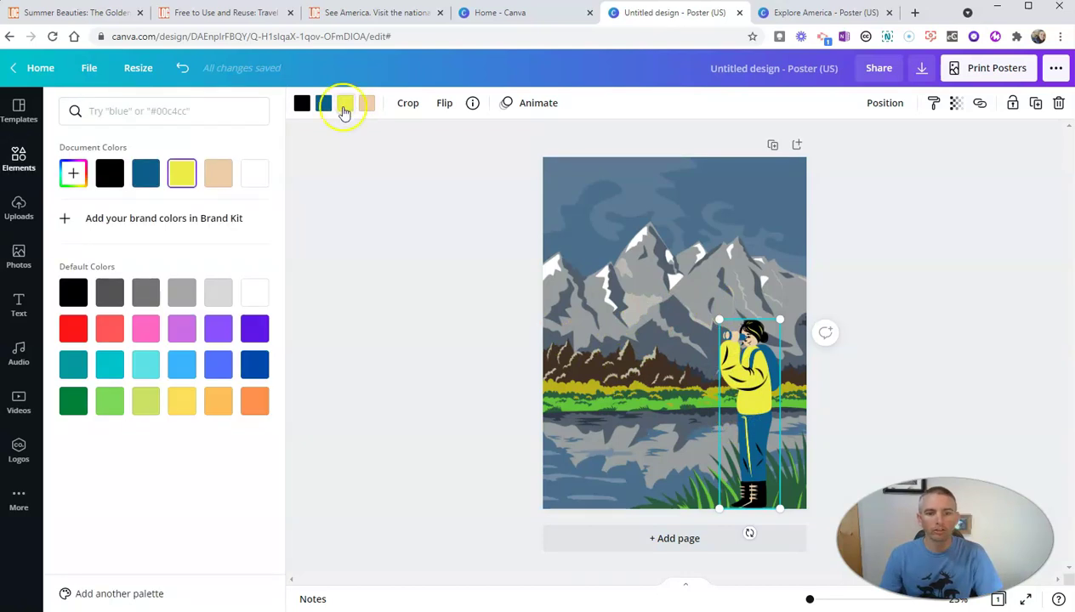
click(257, 403)
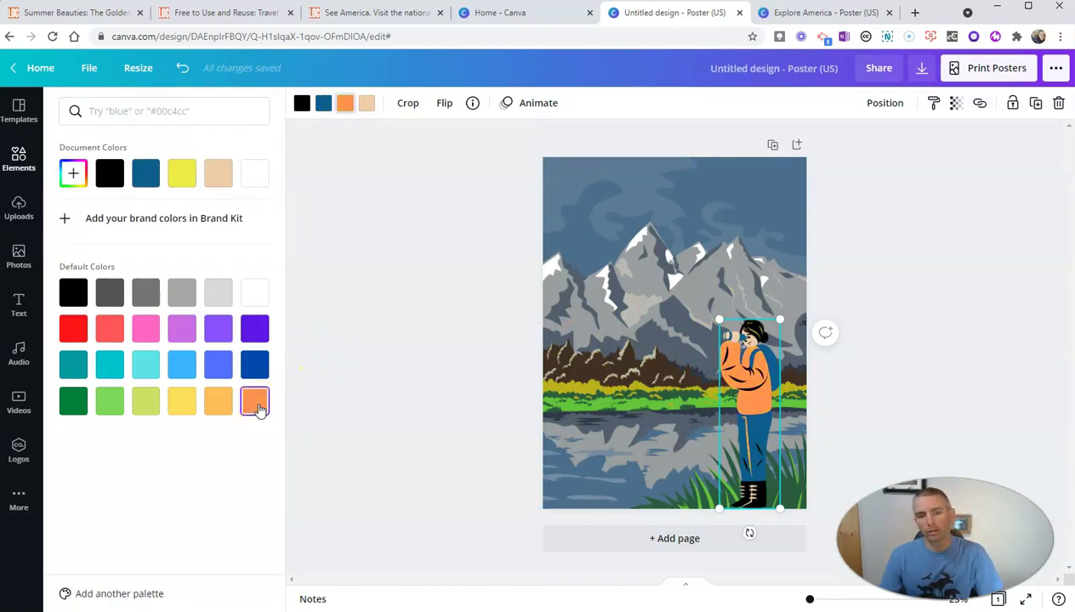
click(965, 320)
Step: Resize the hiker slightly and nudge it right along the poster edge
mouse_move(778, 319)
mouse_down()
mouse_move(801, 300)
mouse_move(773, 335)
mouse_up()
click(882, 399)
click(763, 411)
drag(763, 411, 766, 412)
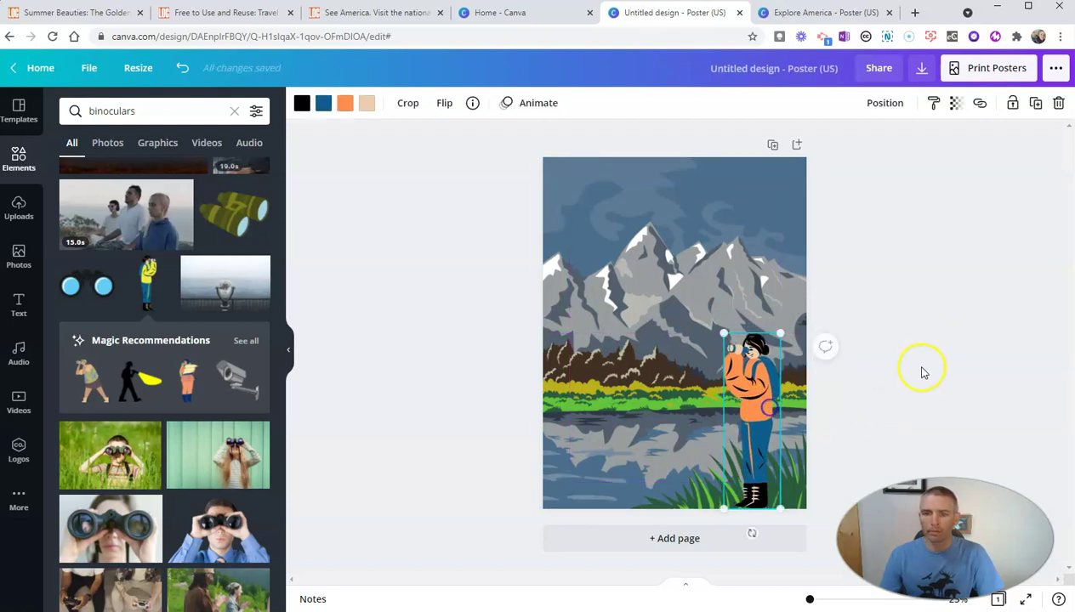
Step: Add a subheading text box and clear out its placeholder text
click(957, 378)
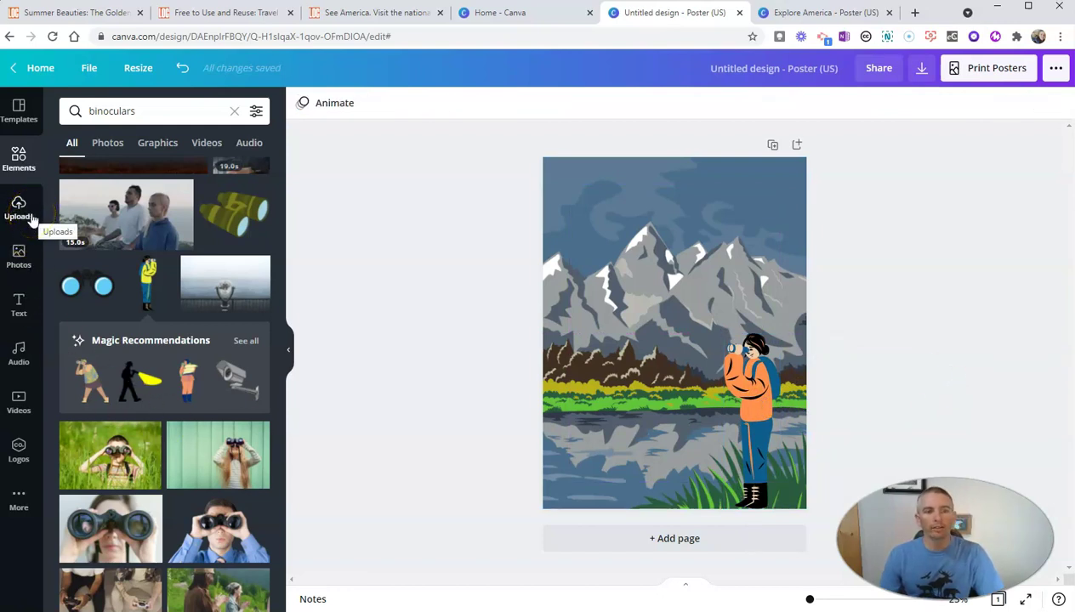
click(20, 307)
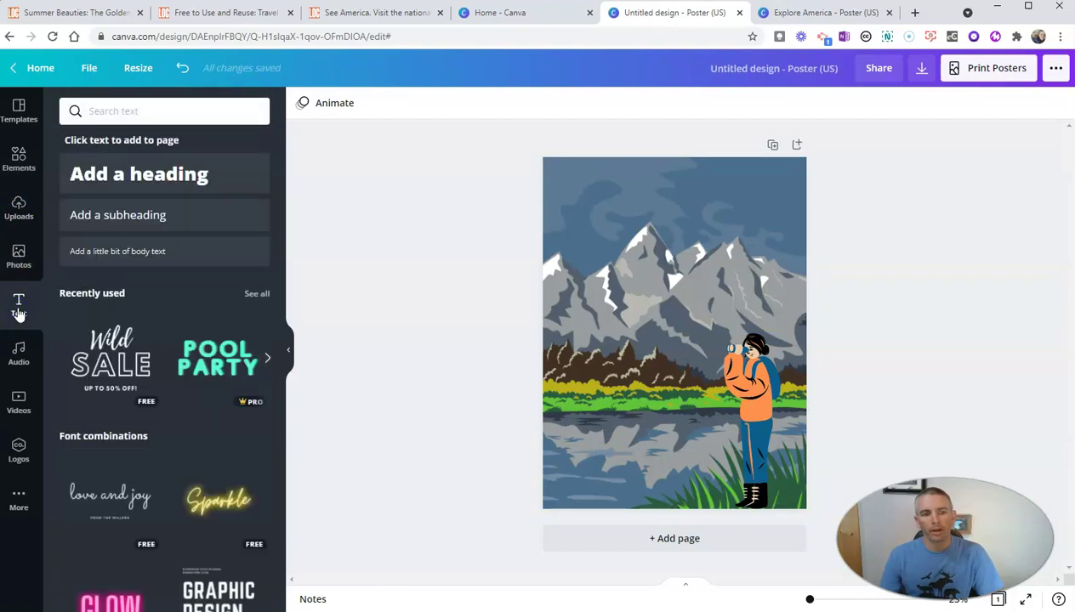
click(145, 216)
double_click(705, 331)
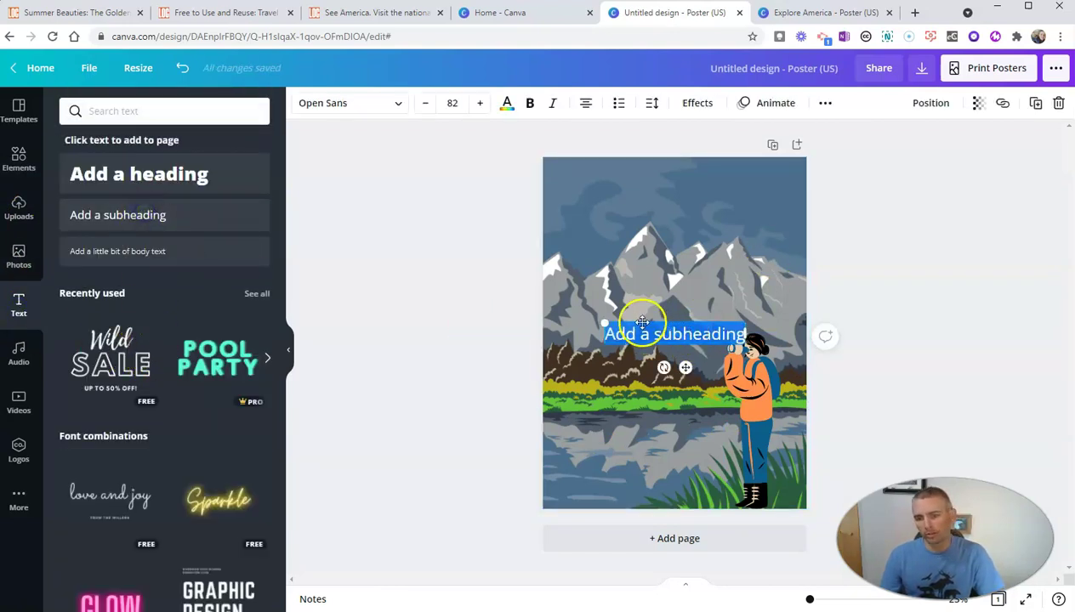
key(BackSpace)
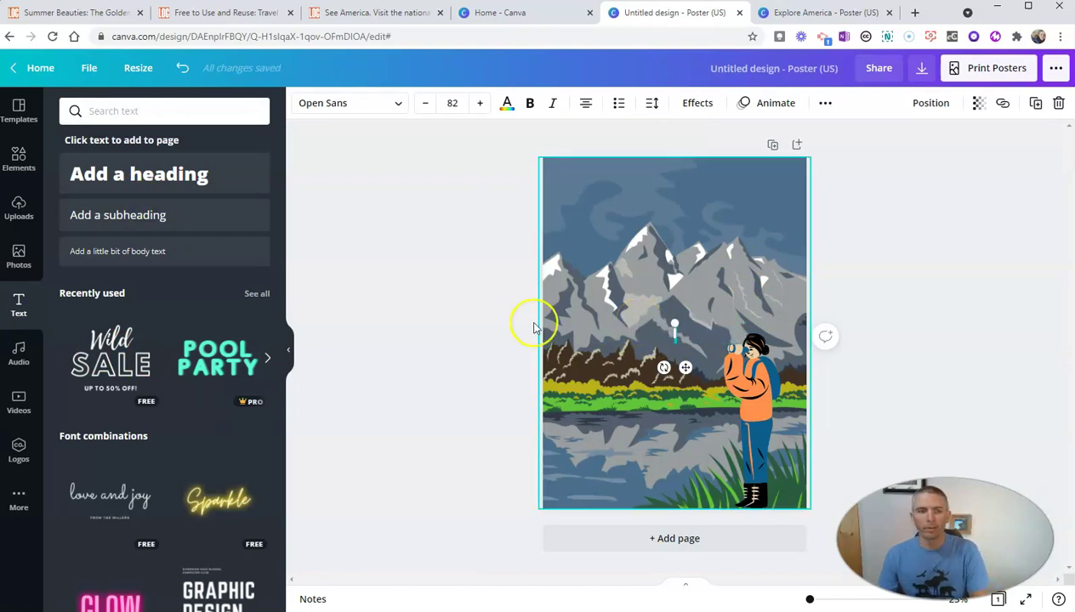
click(459, 333)
Step: Scroll through Font combinations presets such as 'Wild SALE', 'FREE DELIVERY' and 'PLAY'
scroll(137, 379, down, 8)
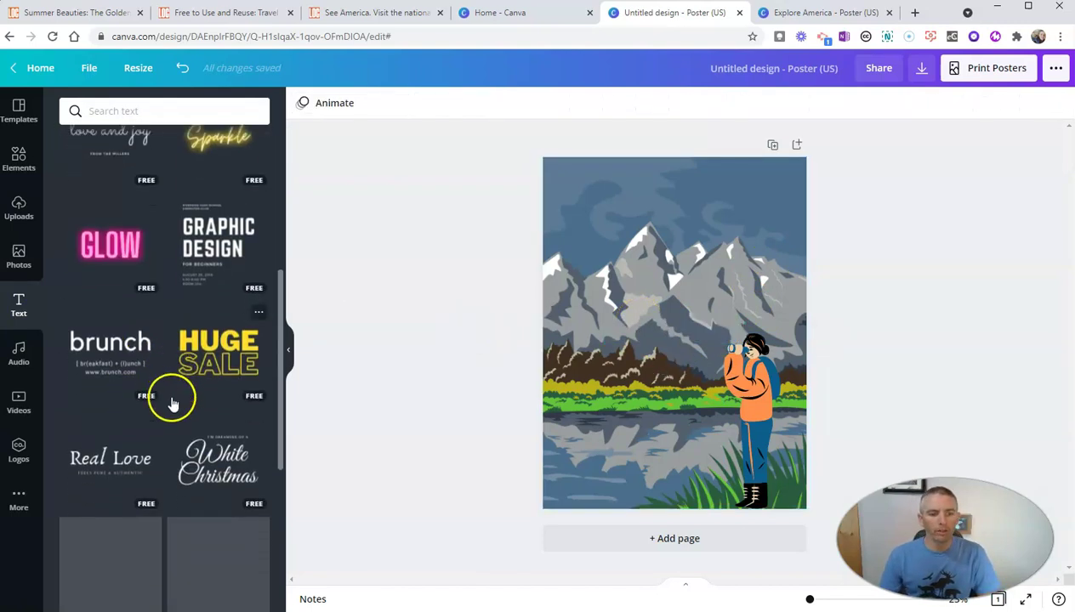
scroll(164, 306, down, 3)
scroll(167, 316, down, 2)
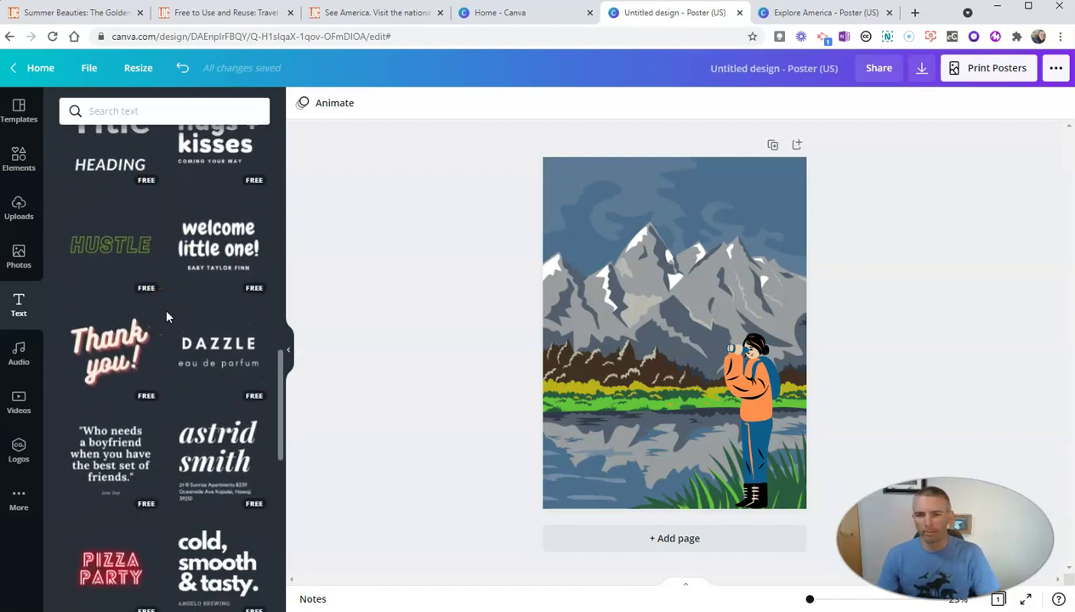
scroll(165, 318, down, 2)
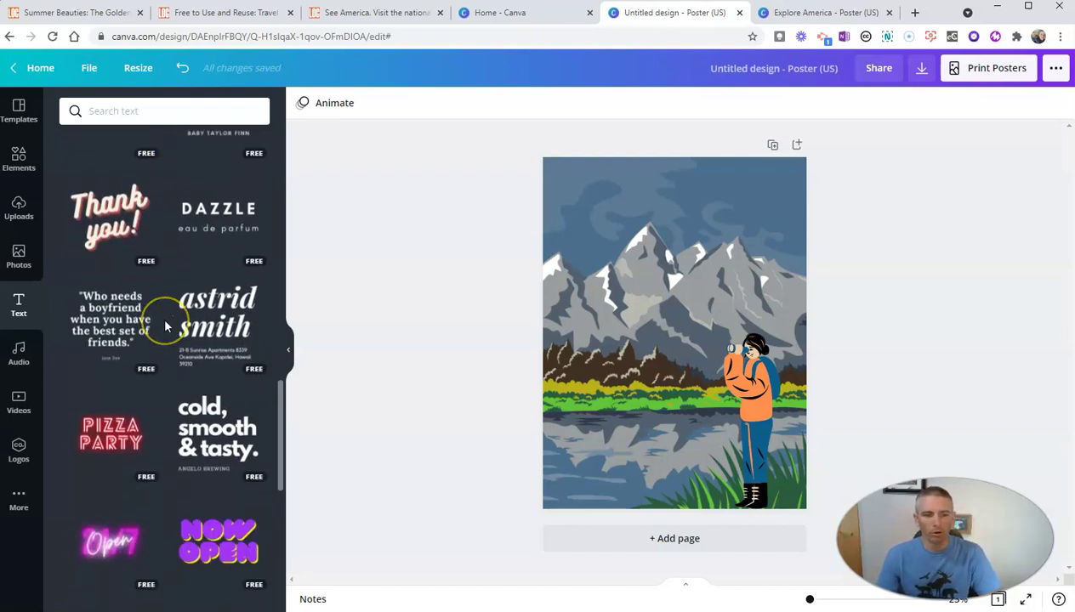
scroll(165, 321, down, 2)
scroll(165, 323, down, 3)
scroll(166, 321, down, 2)
scroll(170, 340, down, 6)
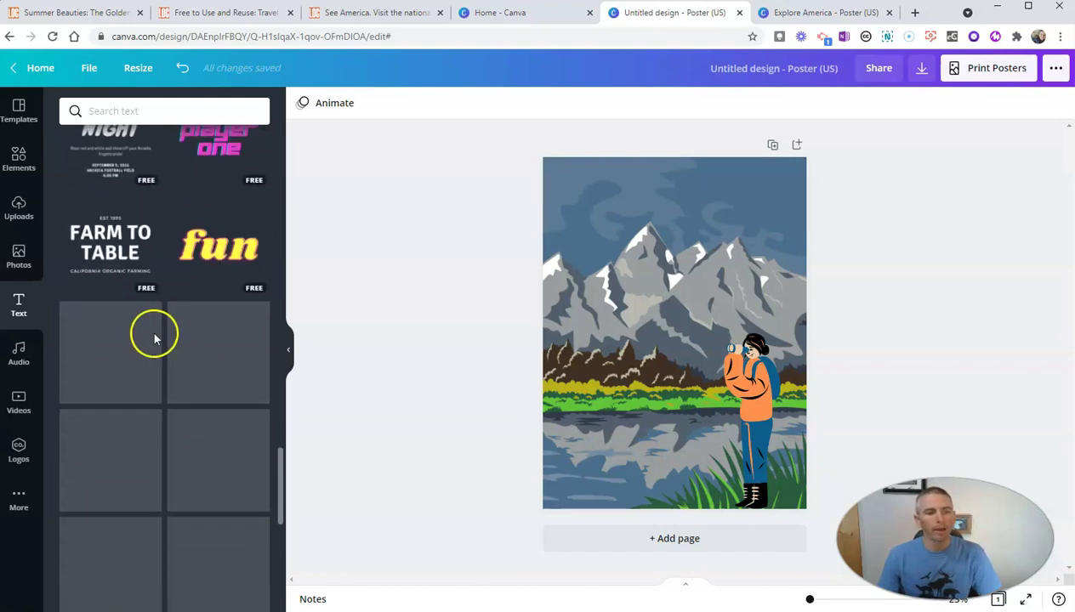
scroll(148, 314, down, 4)
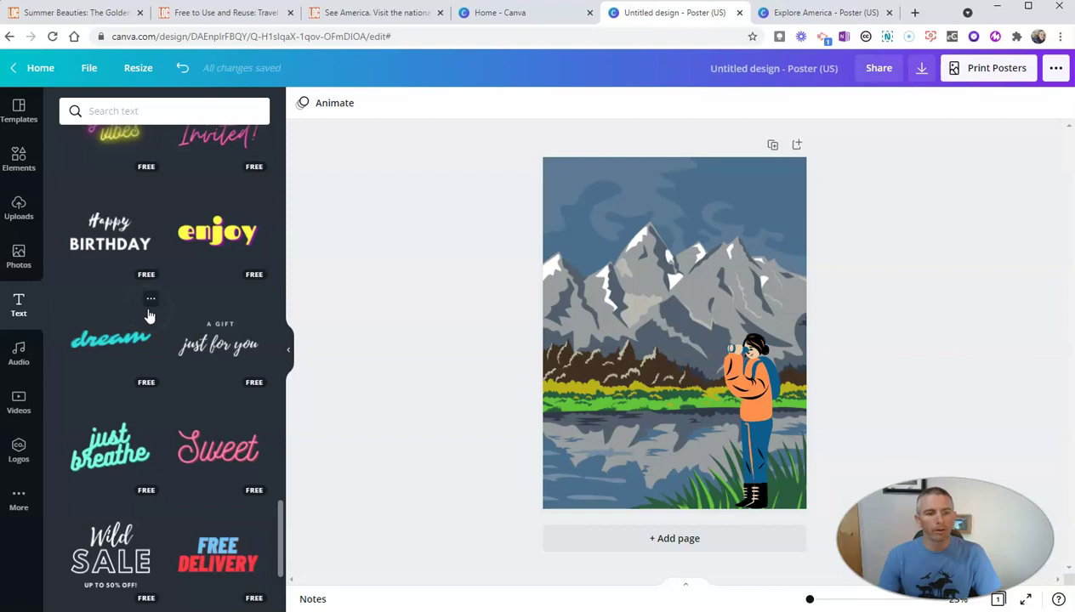
scroll(149, 316, down, 1)
scroll(149, 315, down, 3)
scroll(127, 297, down, 1)
click(107, 276)
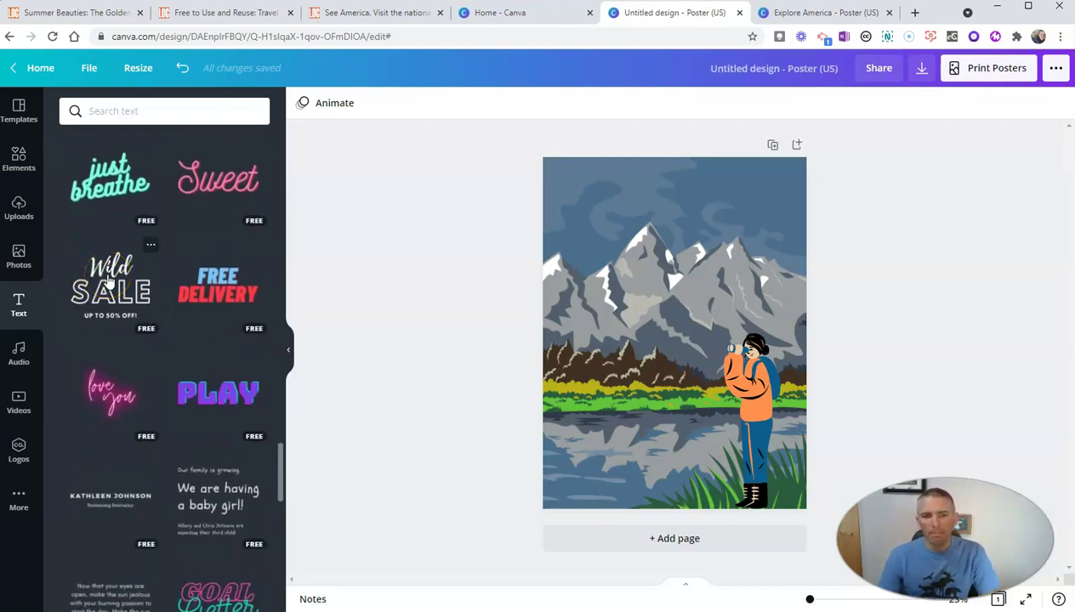
Step: Add the Wild SALE text set, ungroup it, move it up, then delete it
click(107, 277)
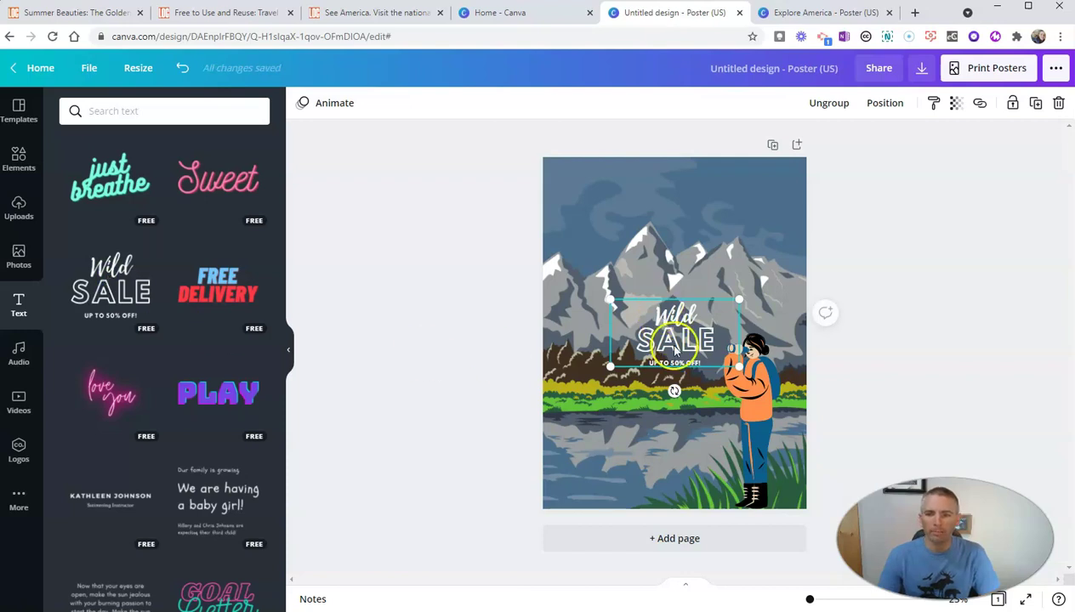
click(836, 102)
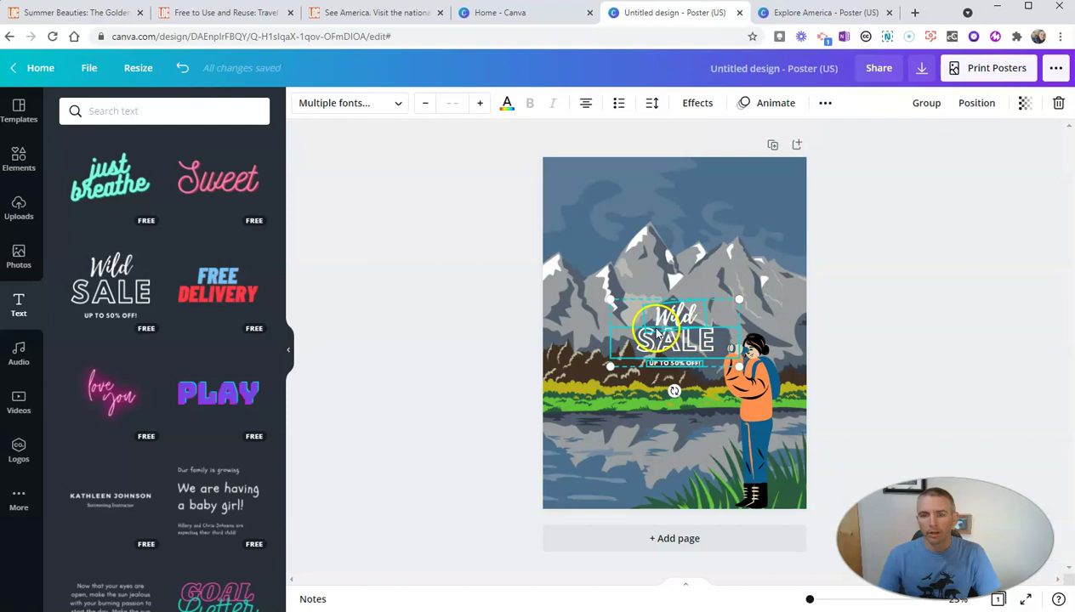
drag(669, 319, 665, 276)
drag(659, 234, 681, 208)
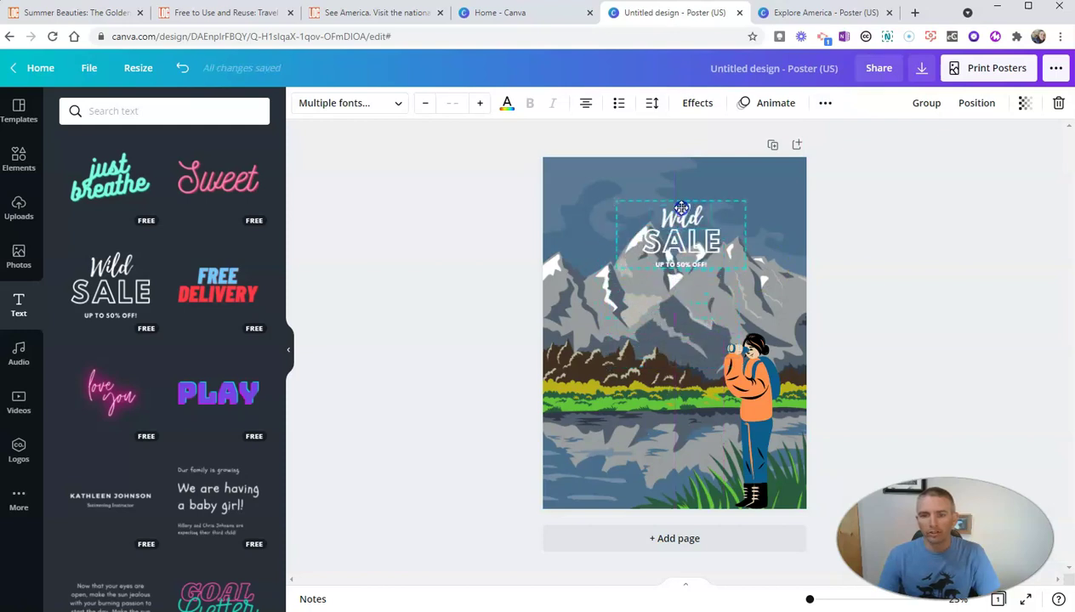
key(Delete)
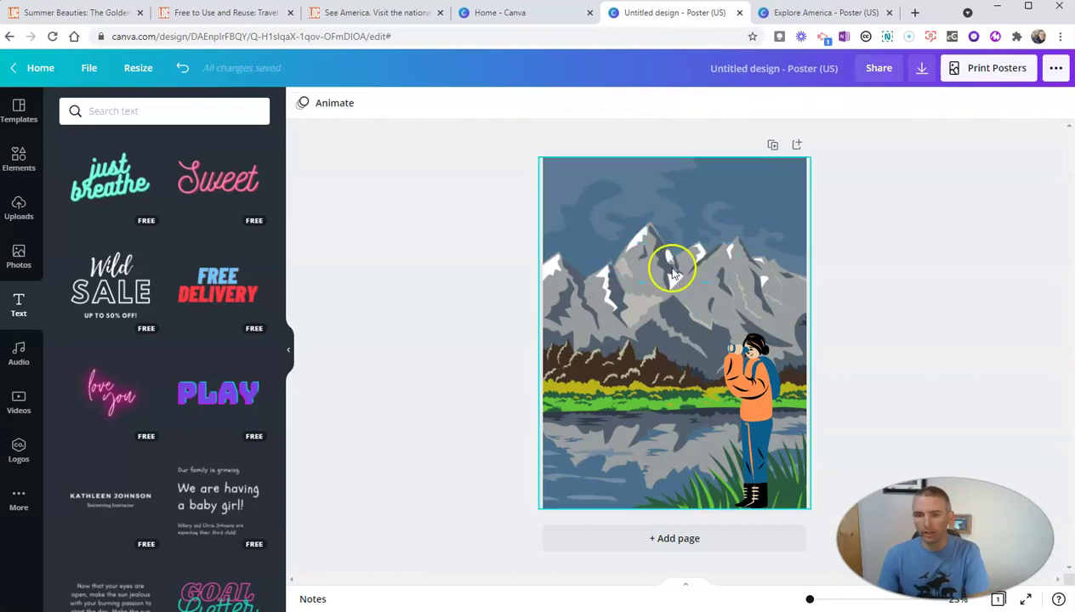
Step: Re-add the Wild SALE text set and retype its script word 'Wild' as 'Explore America!'
click(129, 319)
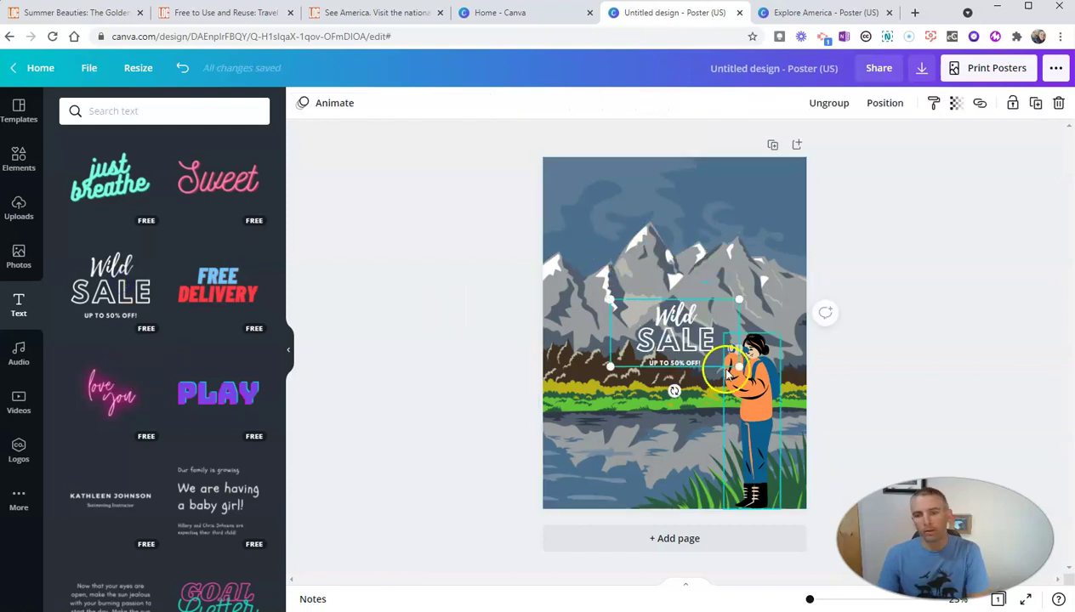
click(676, 323)
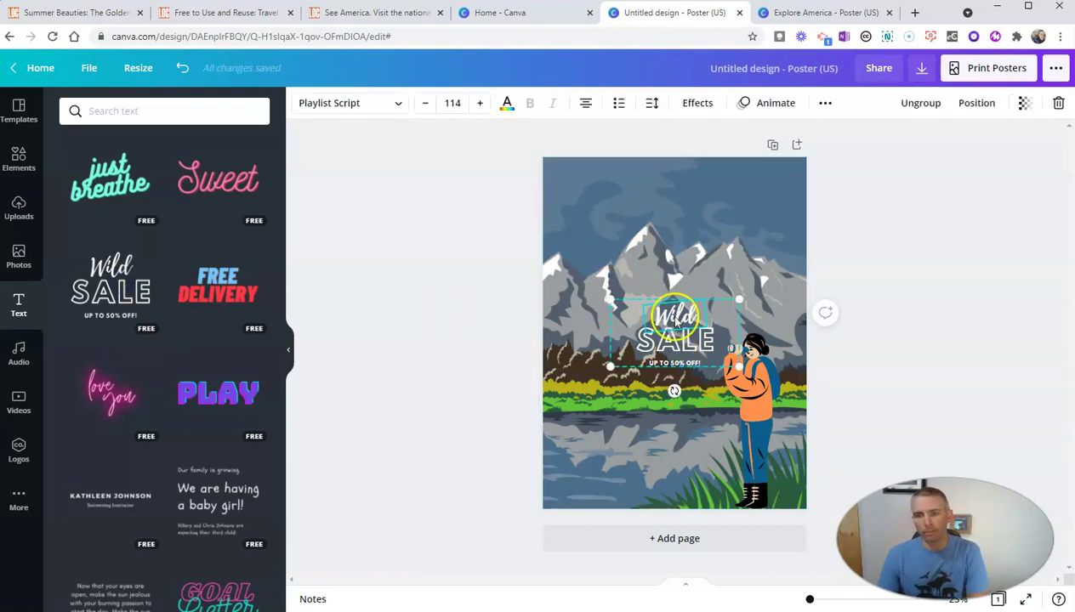
double_click(676, 321)
text(txplor)
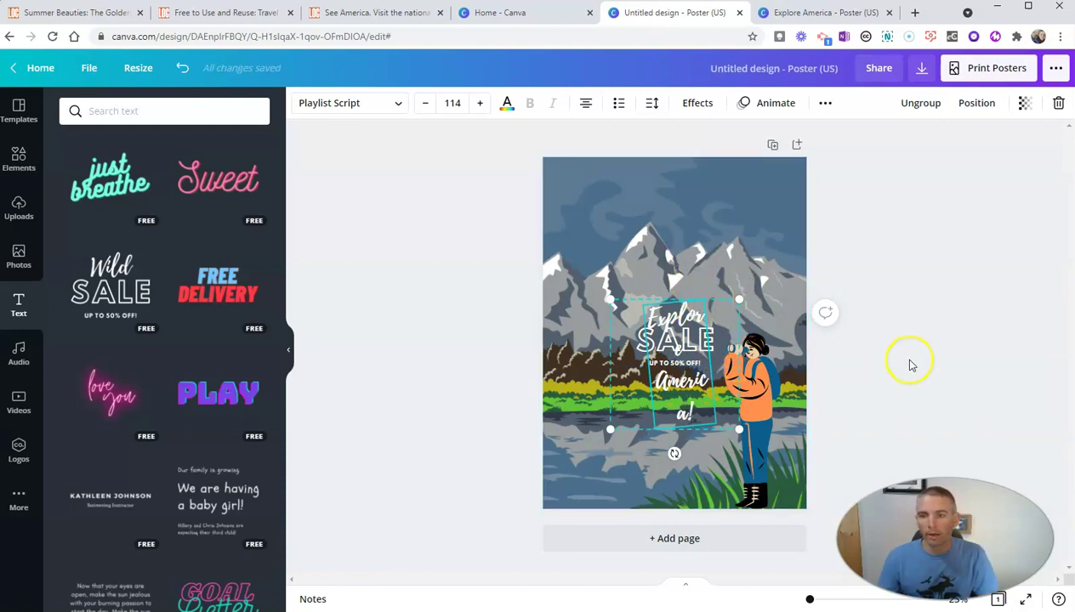
Step: Move the text block up, ungroup it into separate pieces, and reposition them
click(695, 364)
click(674, 341)
drag(684, 329, 679, 309)
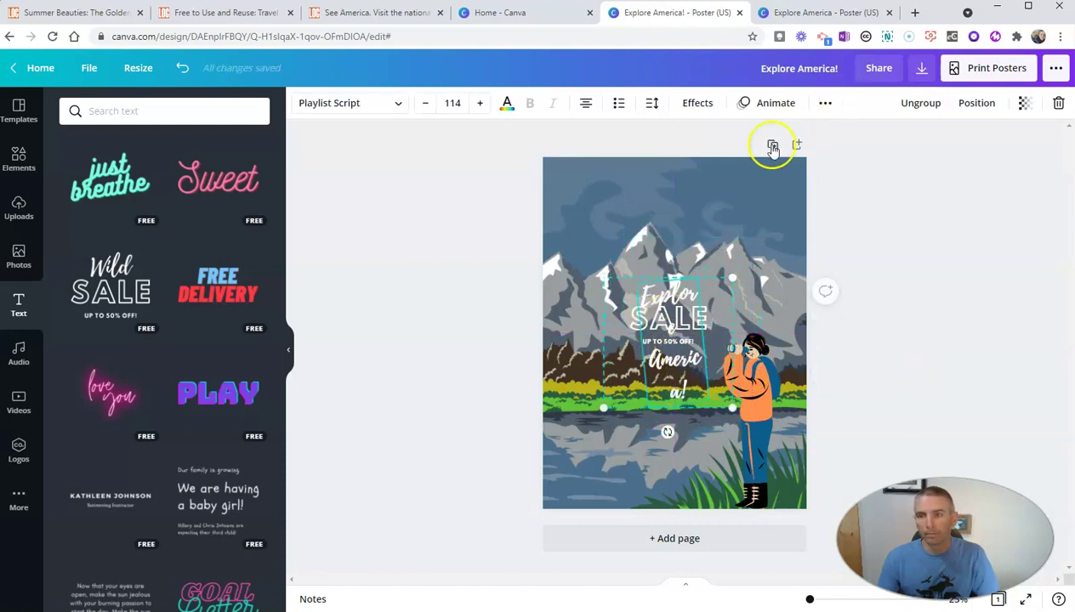
click(922, 103)
drag(671, 386, 653, 357)
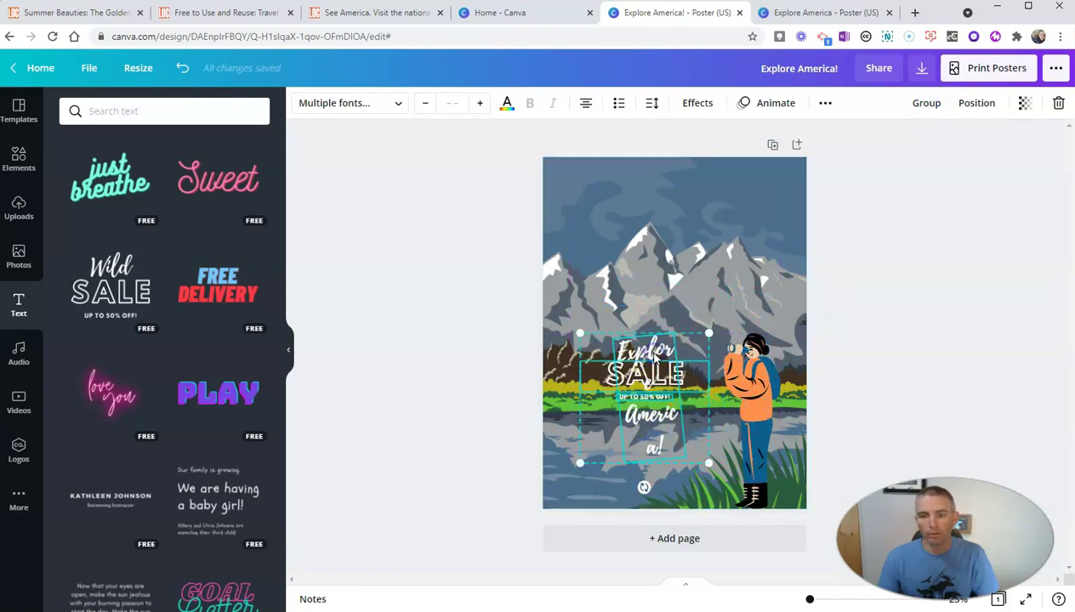
click(584, 438)
Step: Delete the SALE and UP TO 50% OFF! lines and move Explore America! onto the mountains
click(607, 378)
key(Delete)
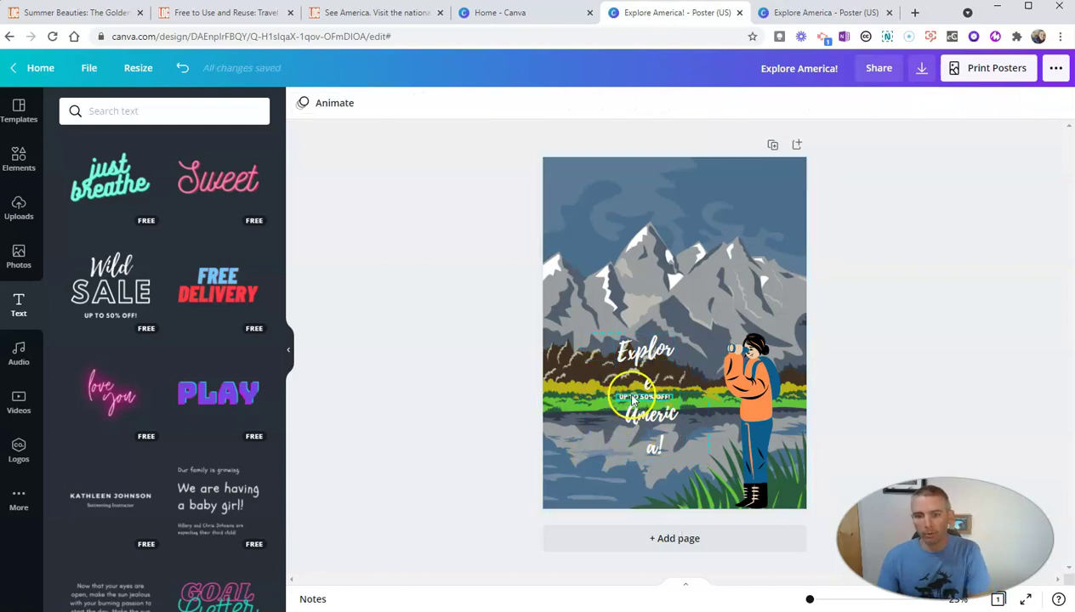
click(631, 397)
key(Delete)
drag(643, 384, 782, 211)
Step: Widen the Explore America! title to one line, set size 165, and colour it orange
click(609, 215)
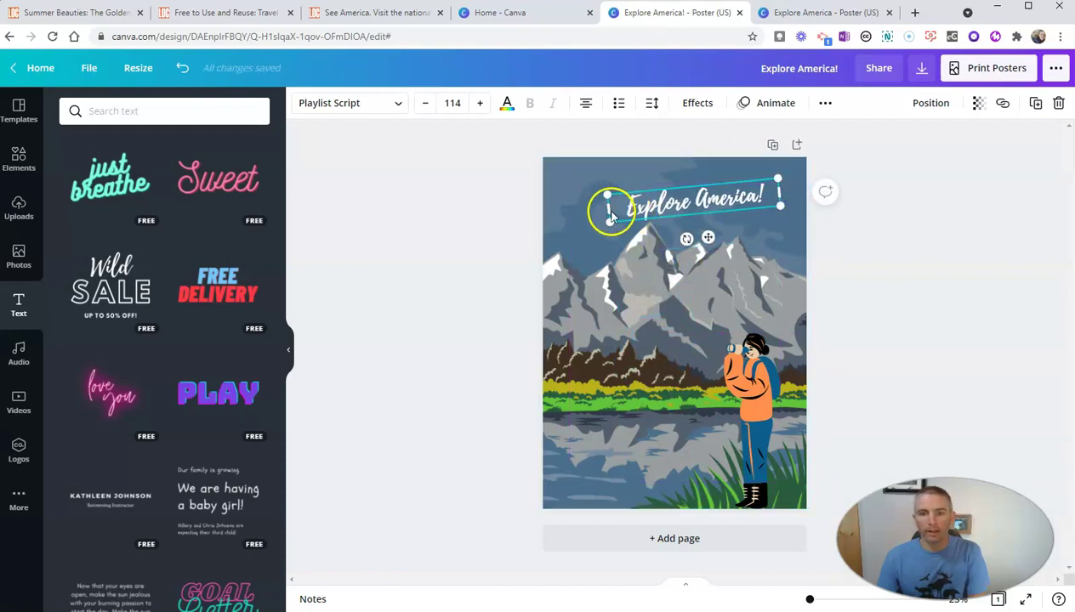
drag(609, 210, 543, 220)
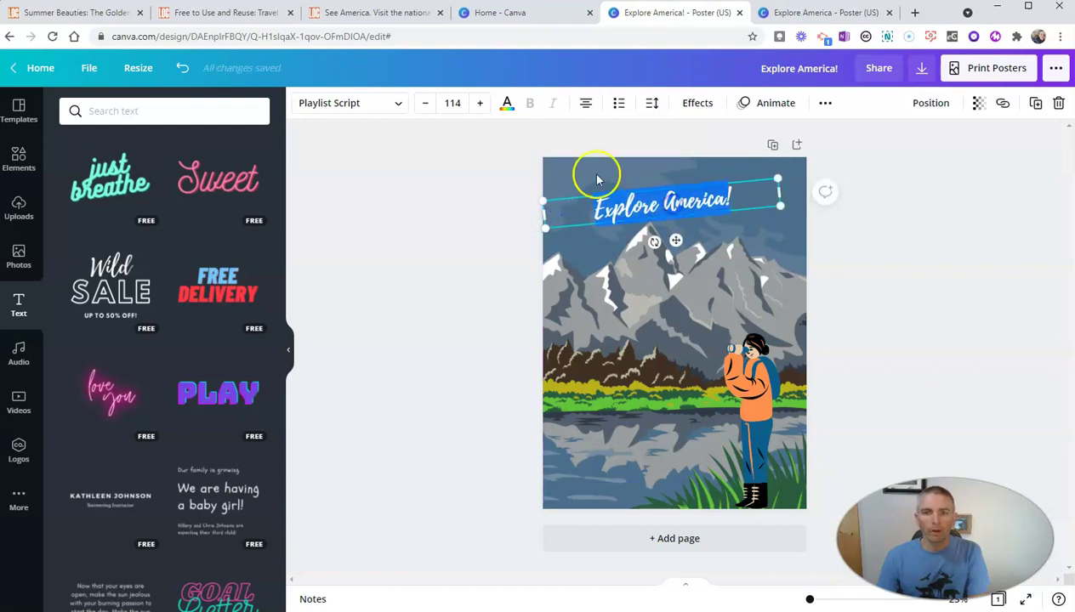
drag(479, 104, 481, 106)
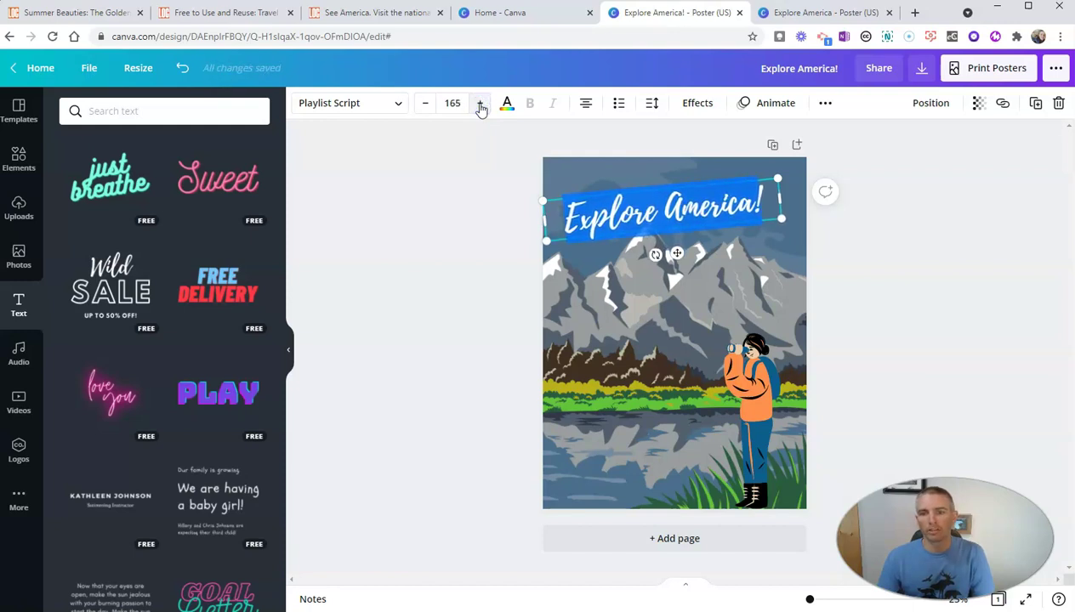
click(507, 104)
click(219, 175)
click(682, 326)
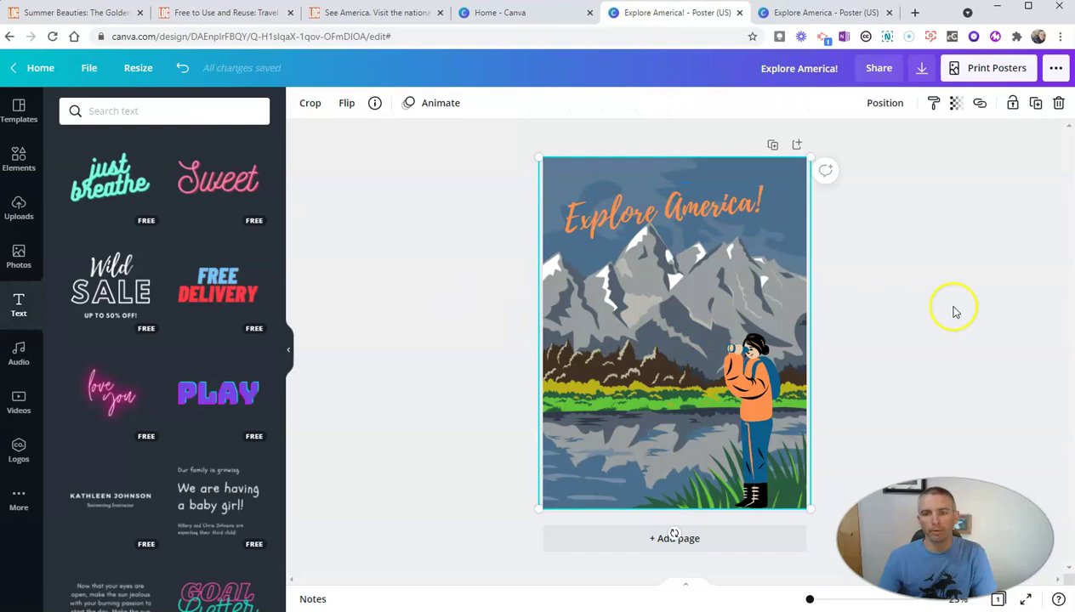
Step: Tilt the title to about -13° and position it above the mountain peaks
click(680, 194)
drag(680, 193, 687, 189)
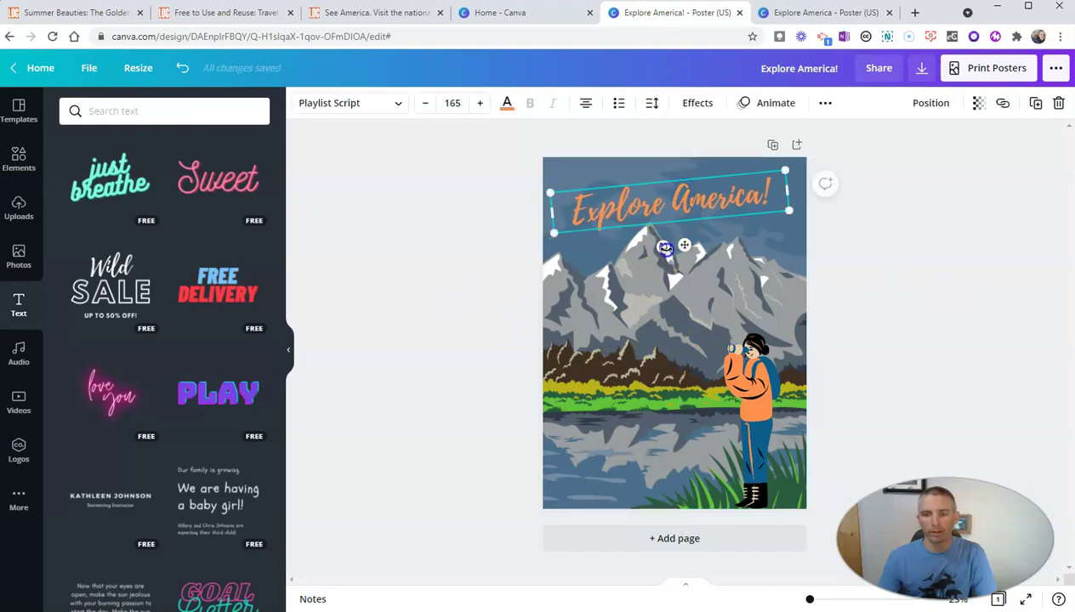
drag(664, 247, 670, 251)
drag(640, 201, 646, 204)
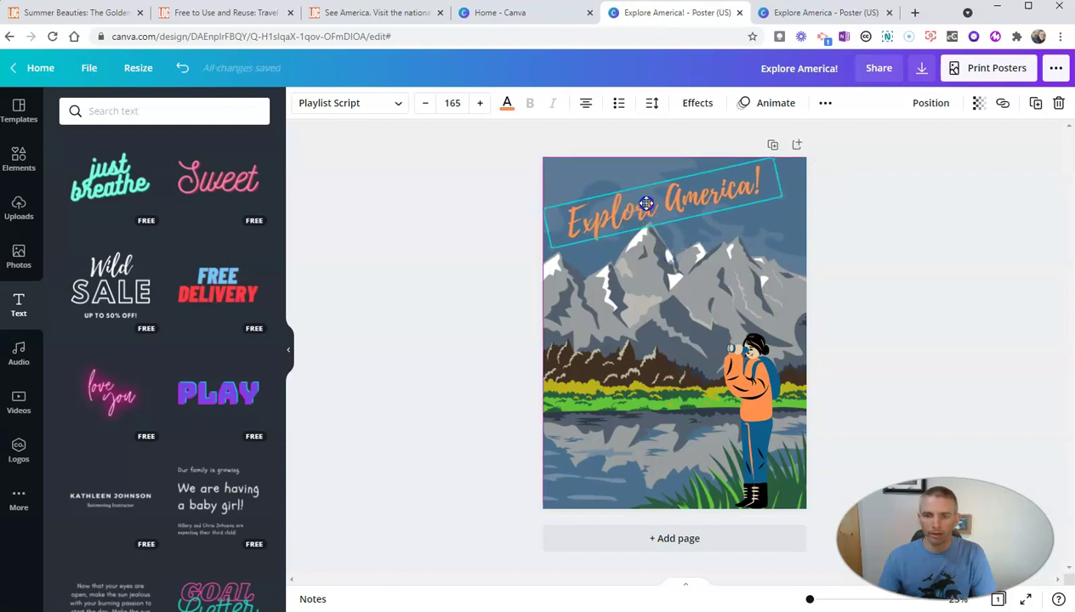
click(892, 278)
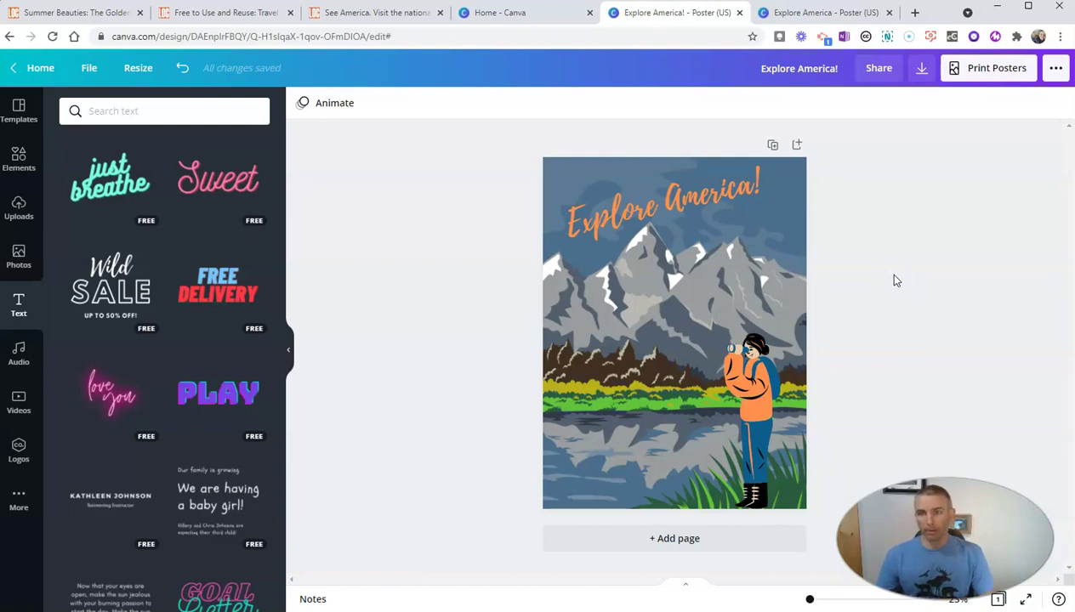
Step: Download the poster as PNG 'Explore America!.png' and dismiss the design-saved message
click(854, 223)
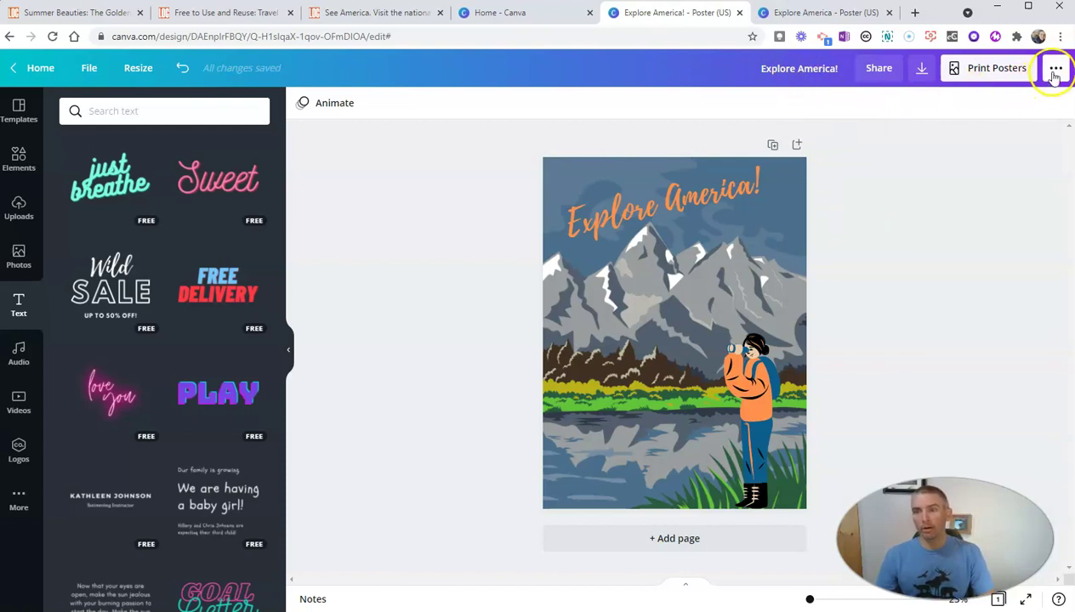
click(922, 70)
click(948, 170)
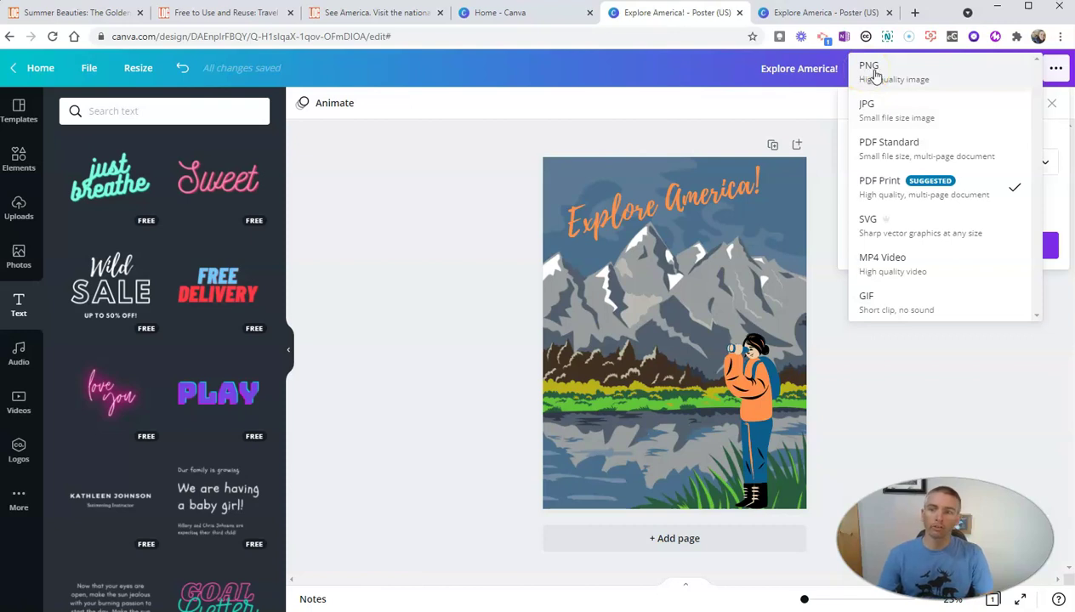
click(881, 75)
click(932, 332)
click(577, 371)
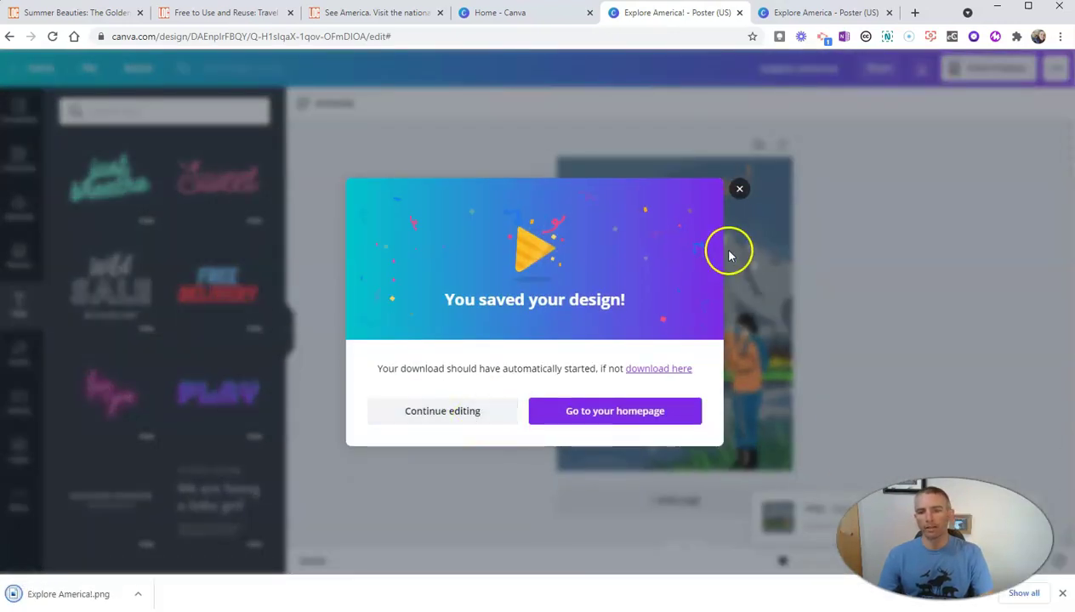
click(740, 188)
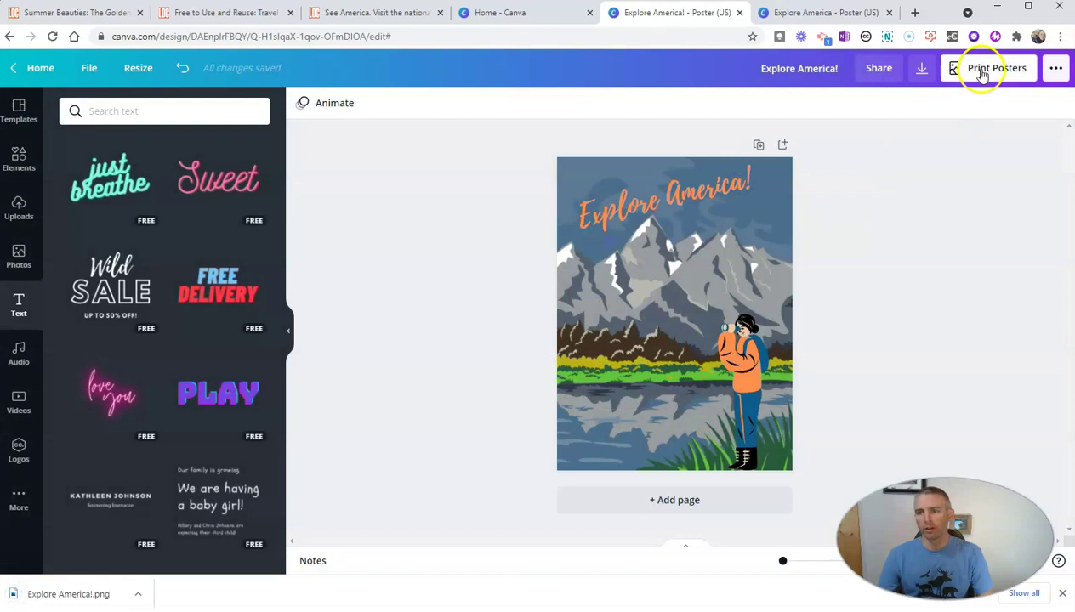
Step: Reopen the download settings and check the file type list, leaving it at PDF Print
click(1055, 68)
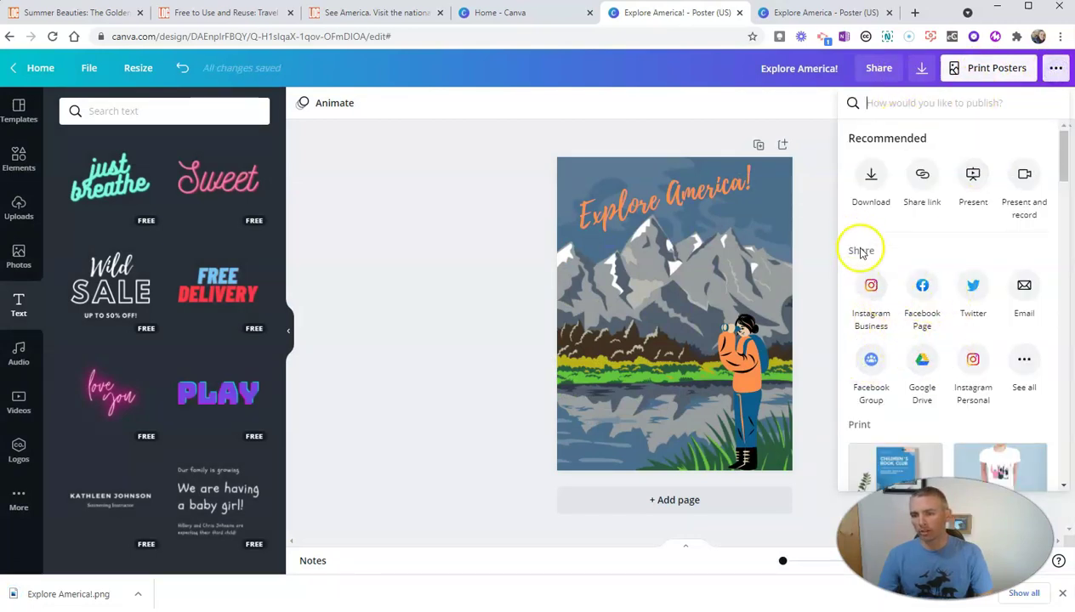
scroll(940, 269, down, 3)
scroll(904, 267, up, 2)
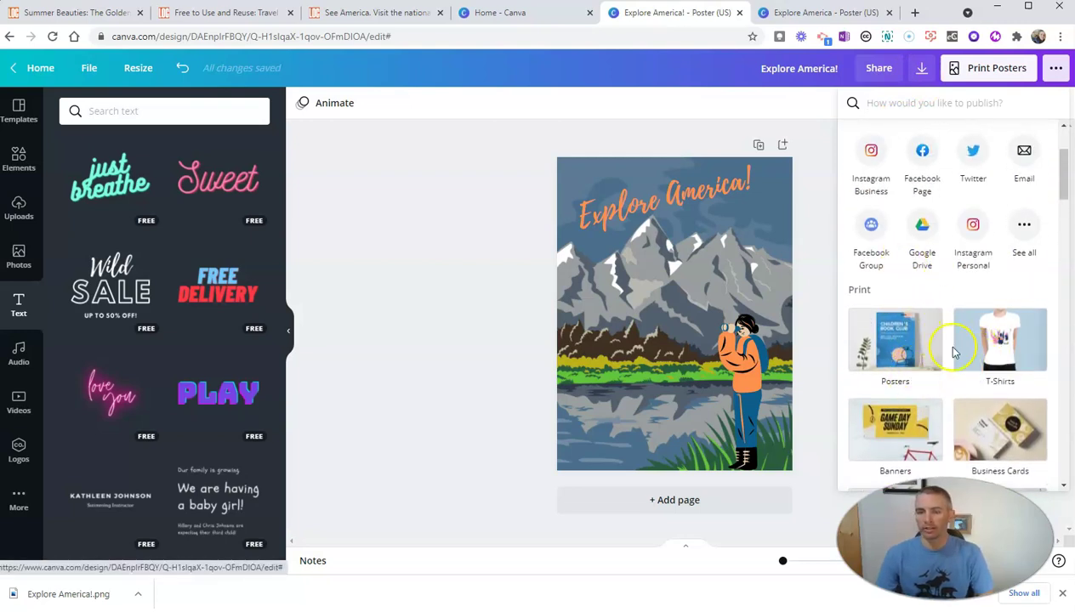
scroll(954, 352, up, 3)
click(920, 68)
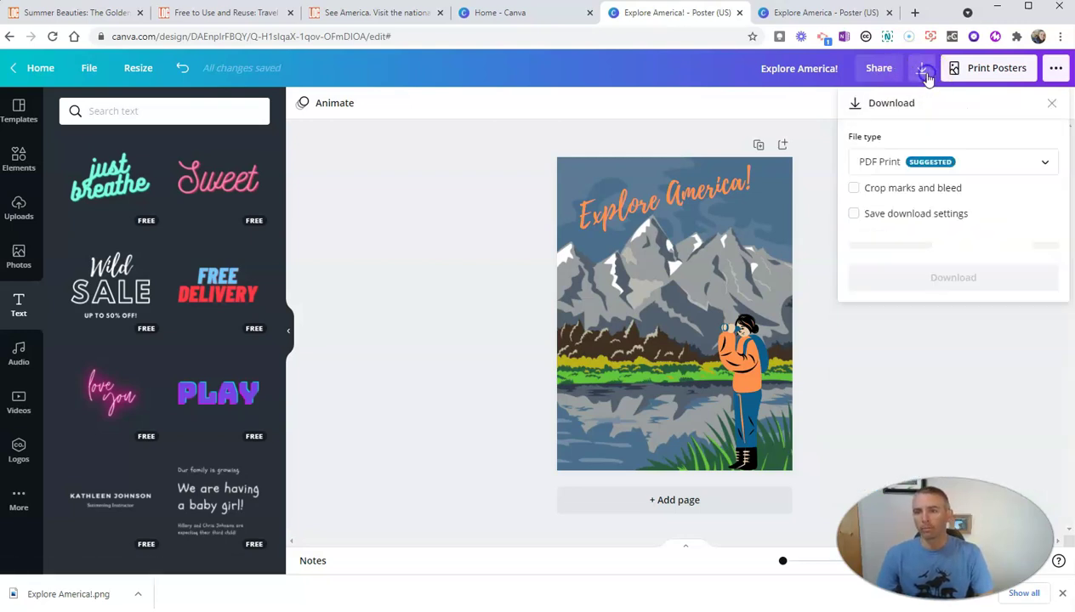
click(963, 164)
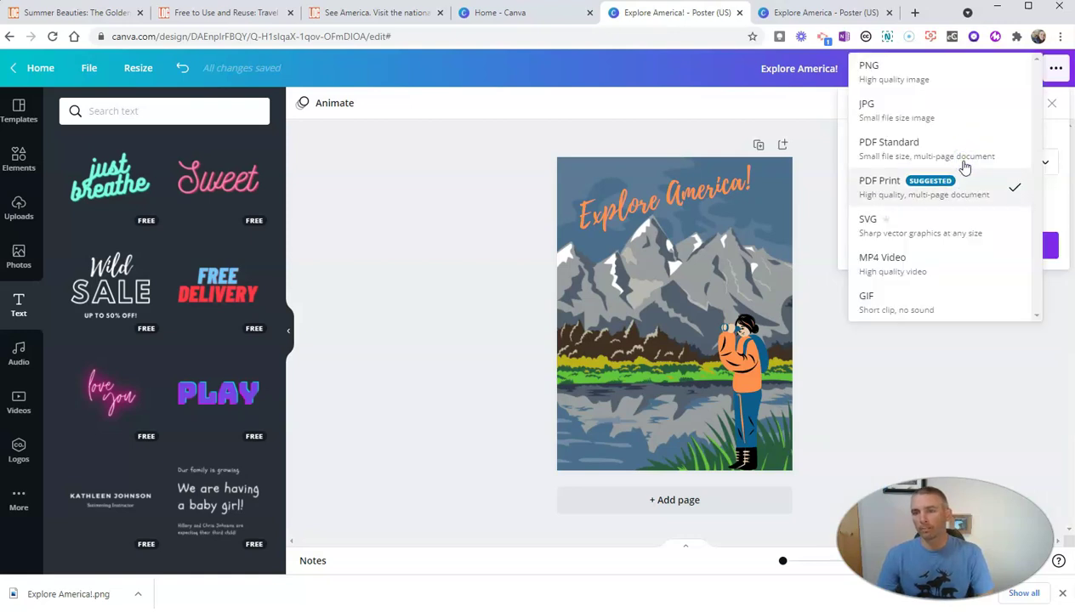
click(939, 162)
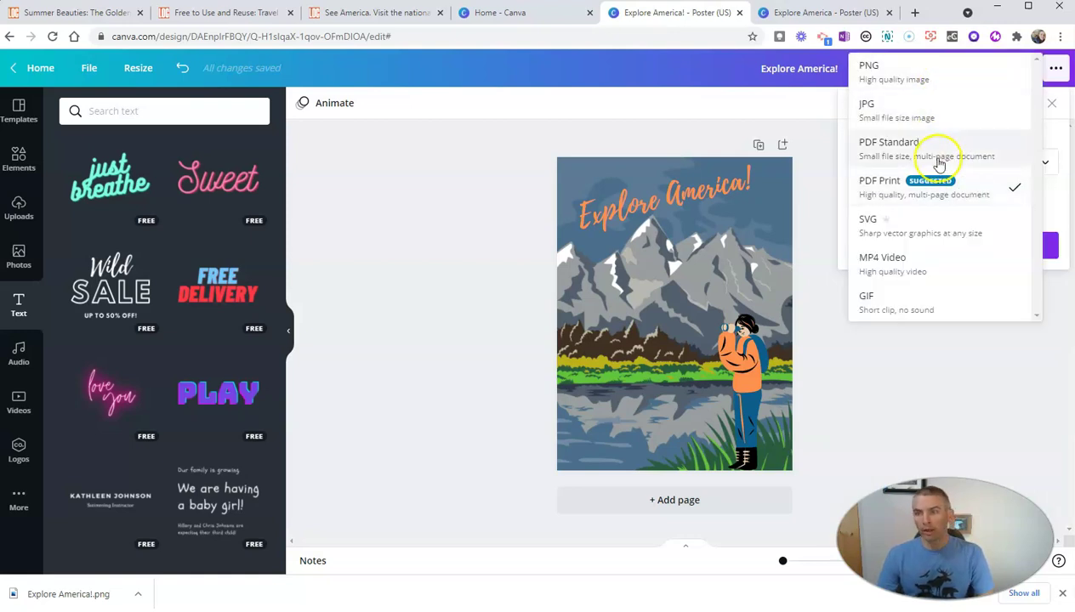
click(955, 351)
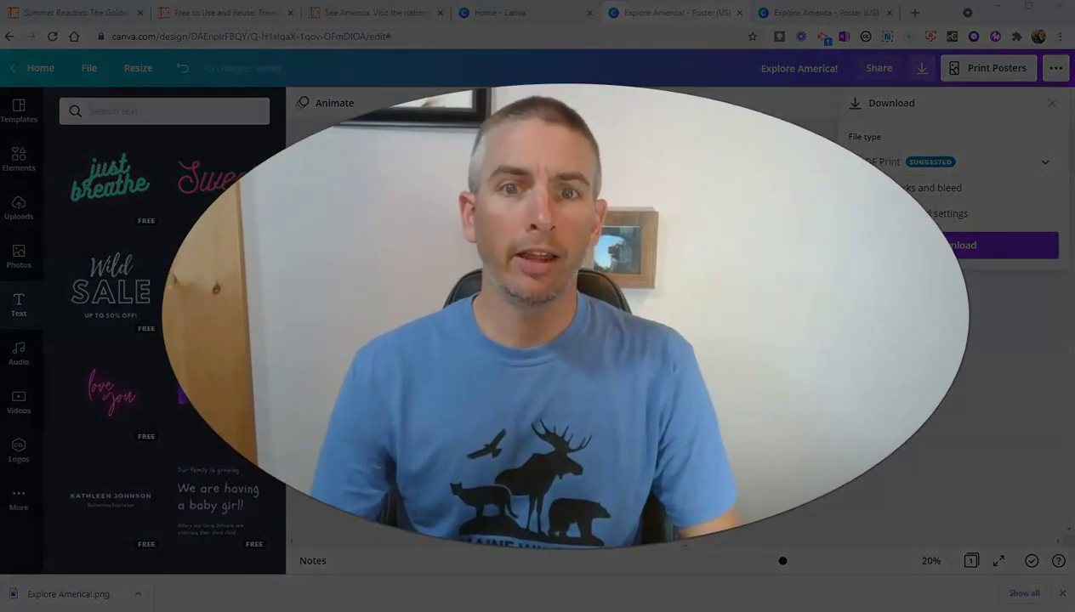